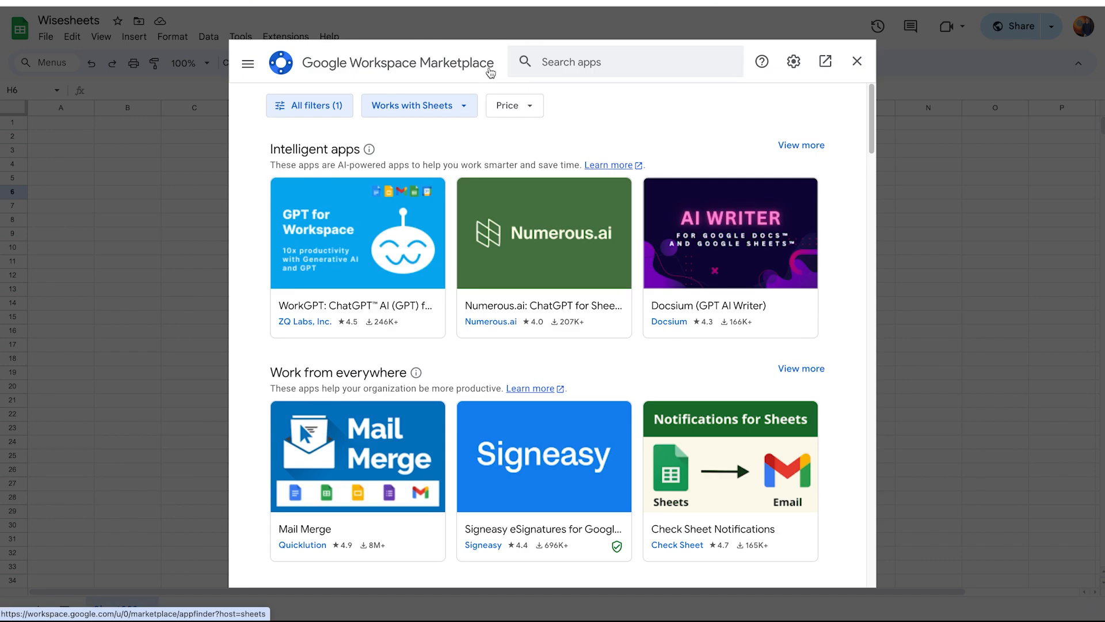
# Search the Workspace Marketplace for GPT and open the GPT for Sheets and Docs listing.
pyautogui.click(568, 64)
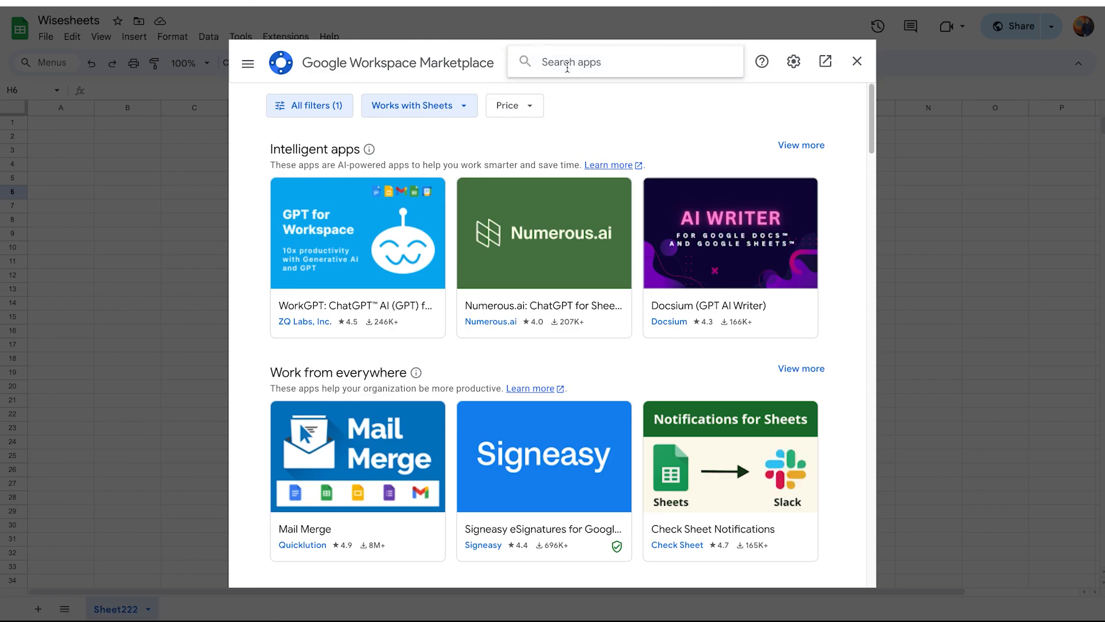
pyautogui.write('GPT')
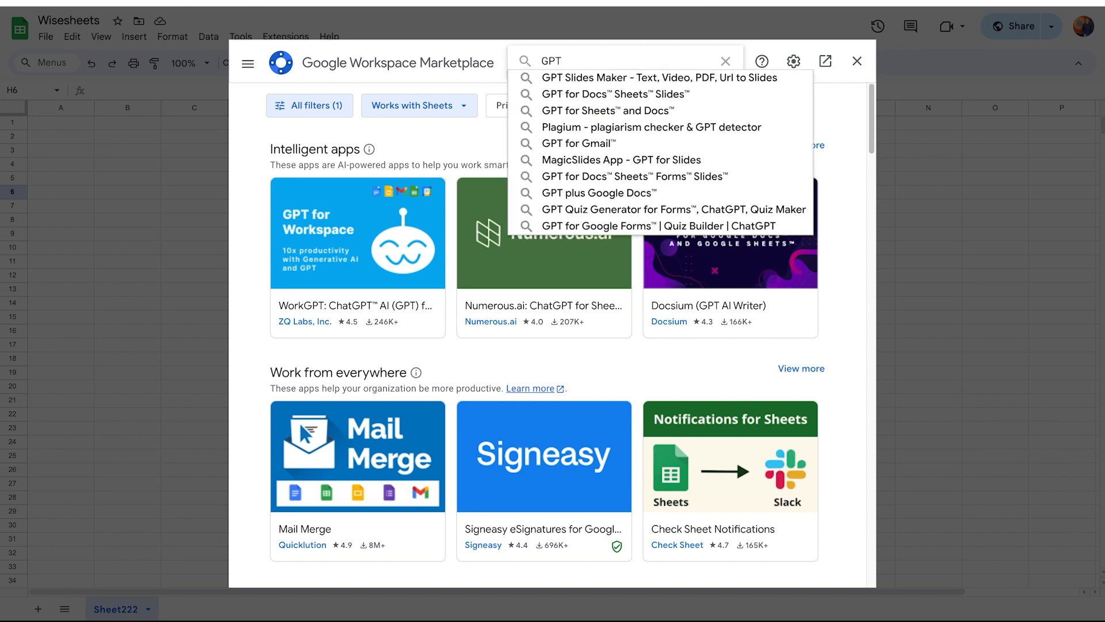
pyautogui.press('Return')
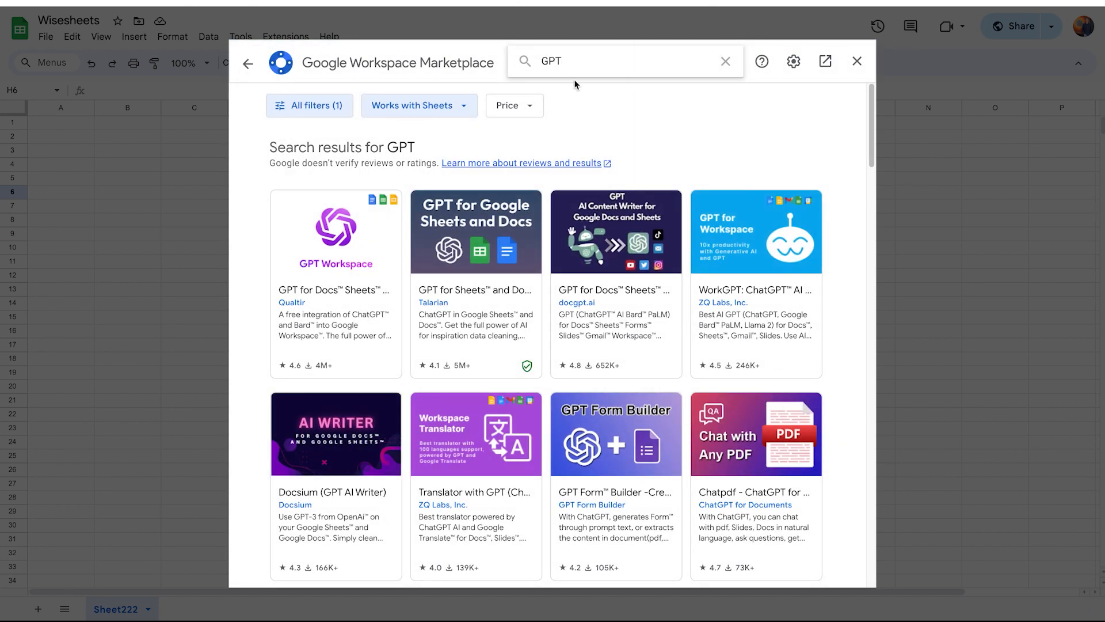
pyautogui.click(488, 304)
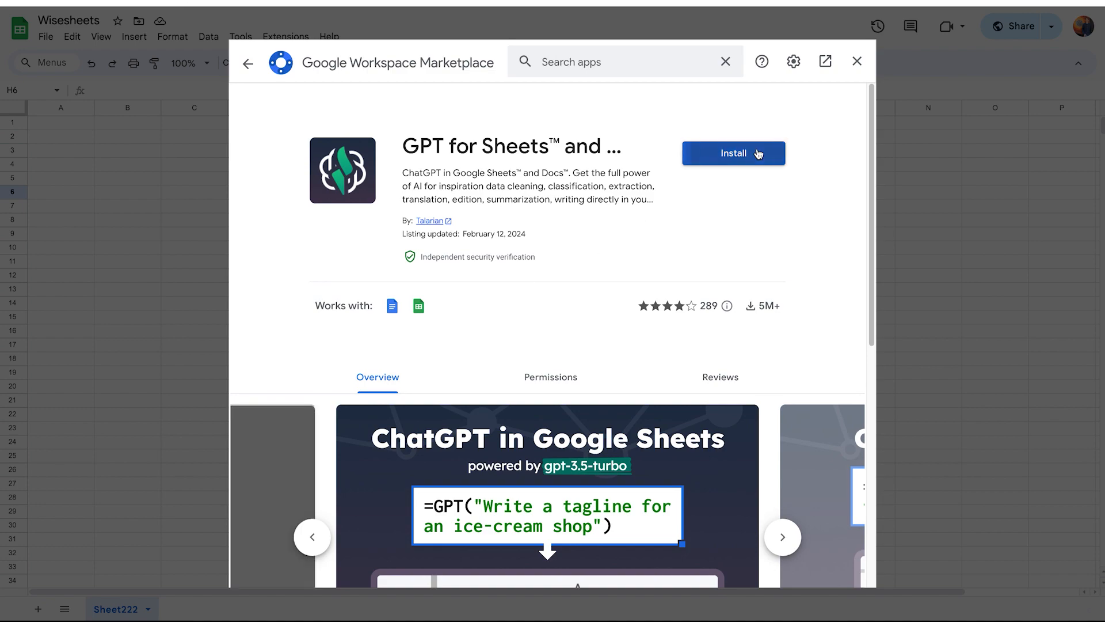
# Install the GPT for Sheets and Docs add-on, signing in with the Google account and allowing its permissions, then close the marketplace.
pyautogui.click(757, 153)
pyautogui.click(654, 387)
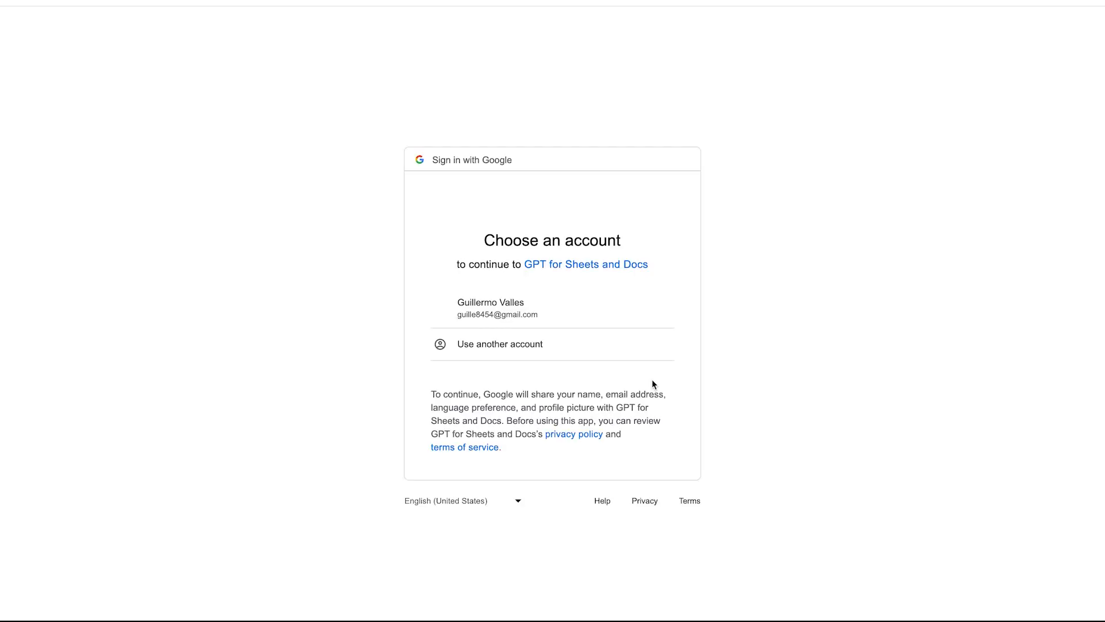
pyautogui.click(499, 316)
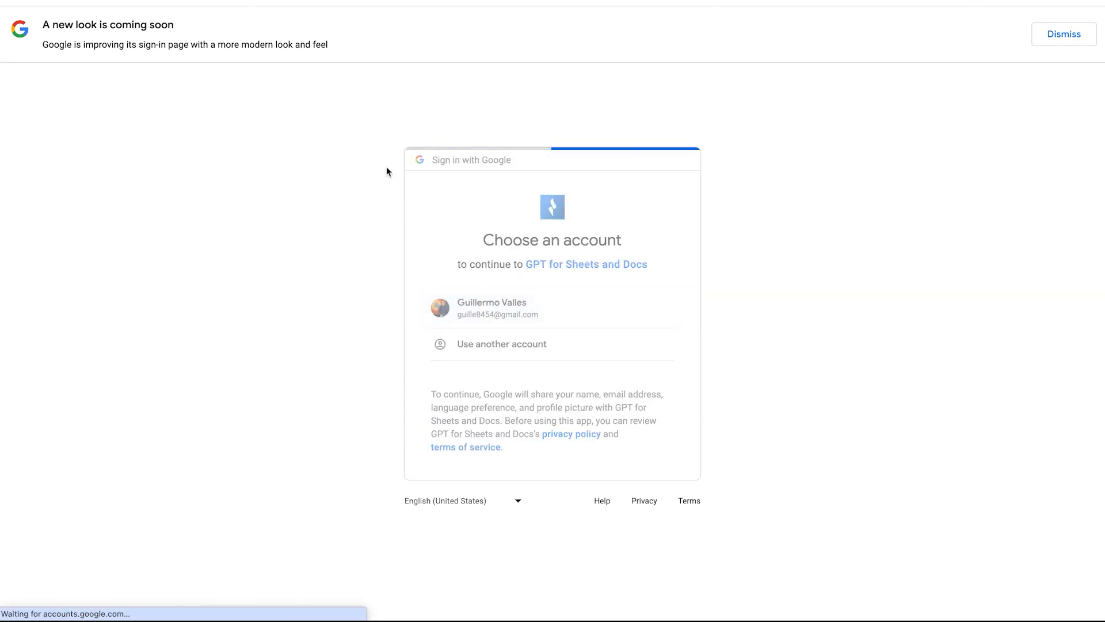
pyautogui.click(625, 429)
pyautogui.scroll(-3, 600, 458)
pyautogui.click(620, 528)
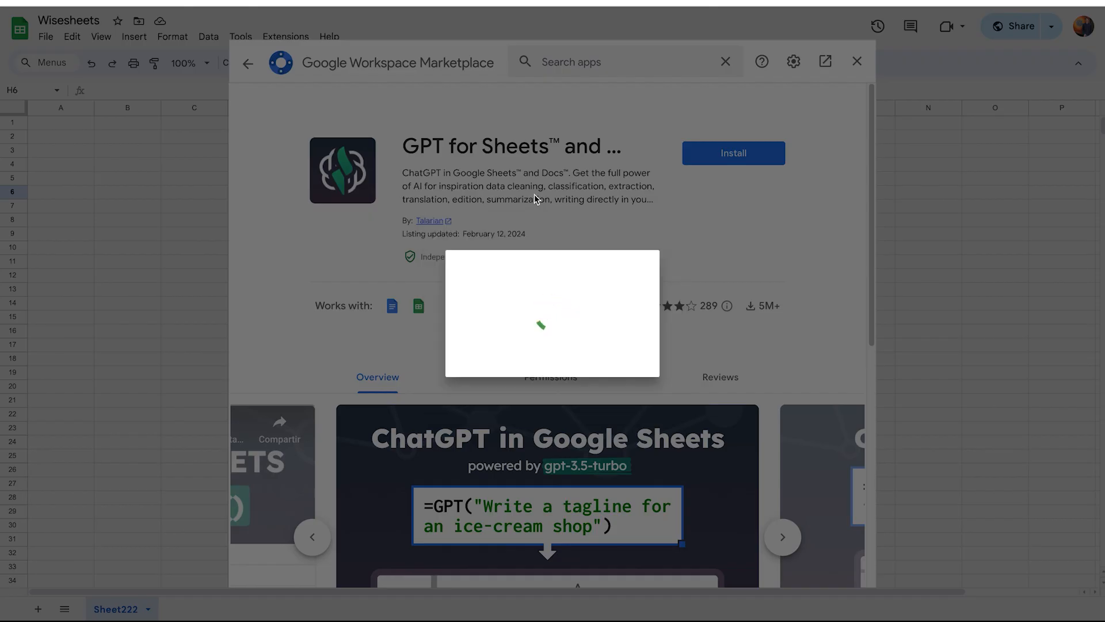
pyautogui.click(657, 464)
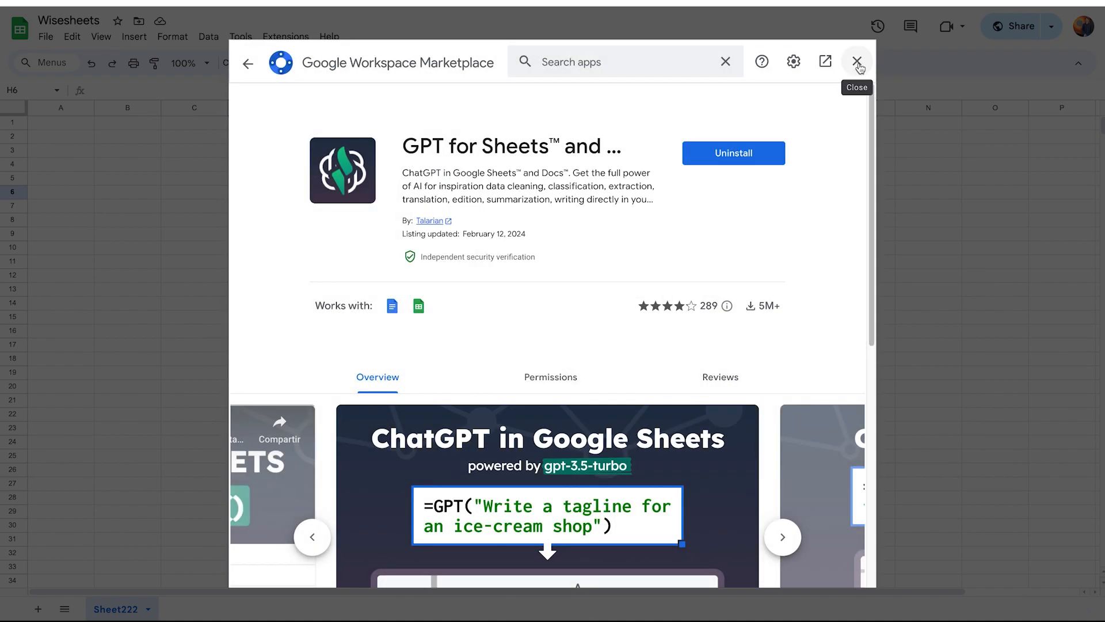
pyautogui.click(857, 61)
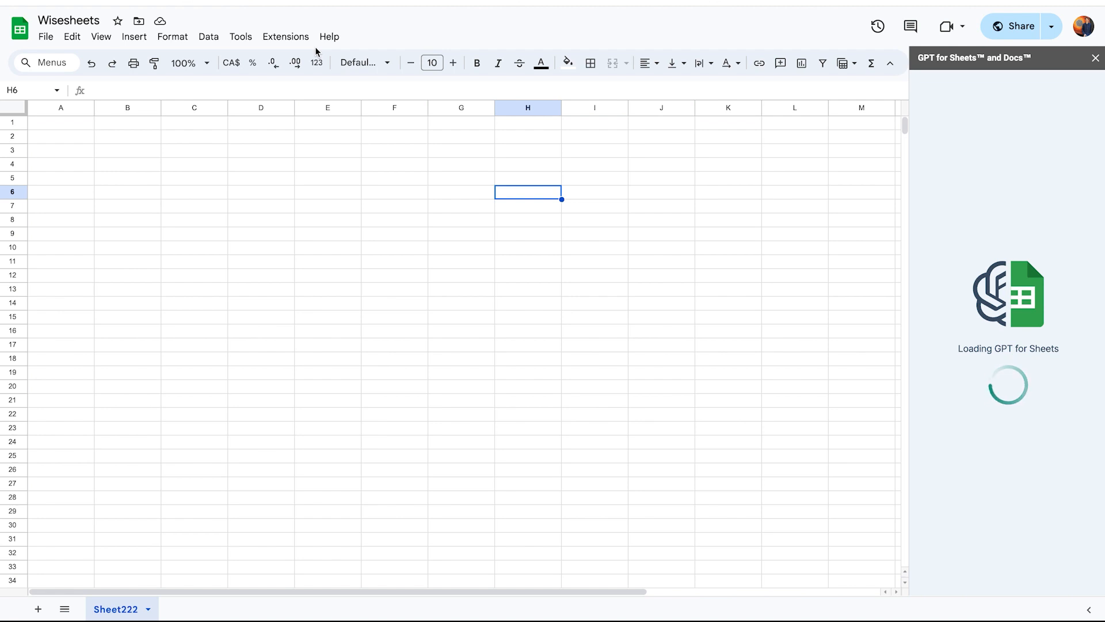
# Open the GPT for Sheets and Docs sidebar from the extensions and scroll through its options.
pyautogui.click(276, 41)
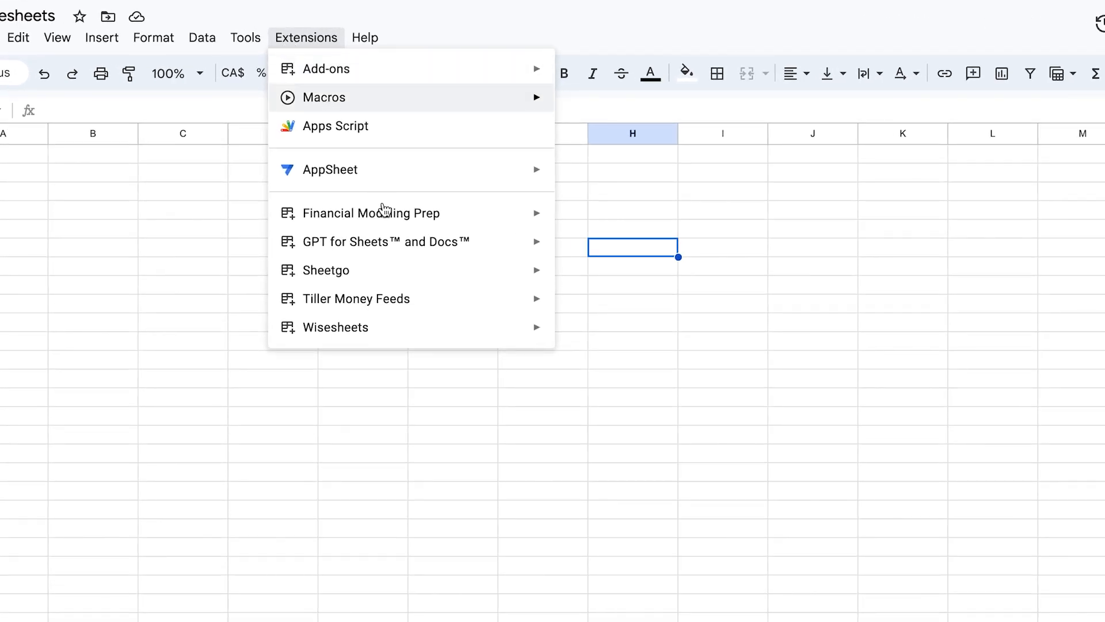
pyautogui.click(840, 212)
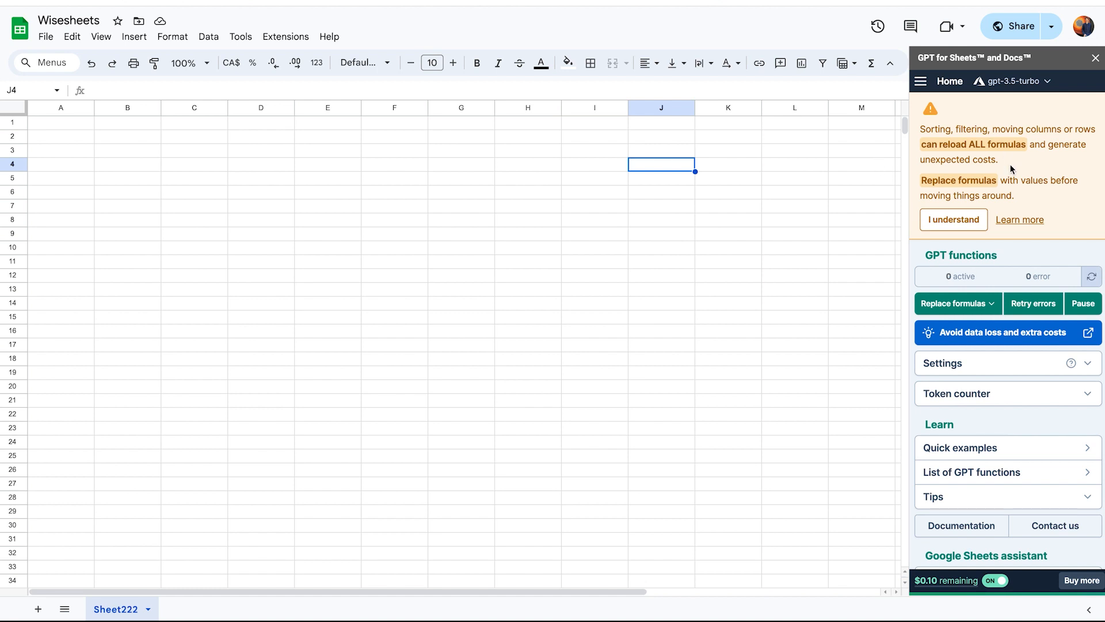
pyautogui.scroll(-1, 1016, 190)
pyautogui.scroll(1, 1019, 196)
pyautogui.scroll(-3, 1012, 186)
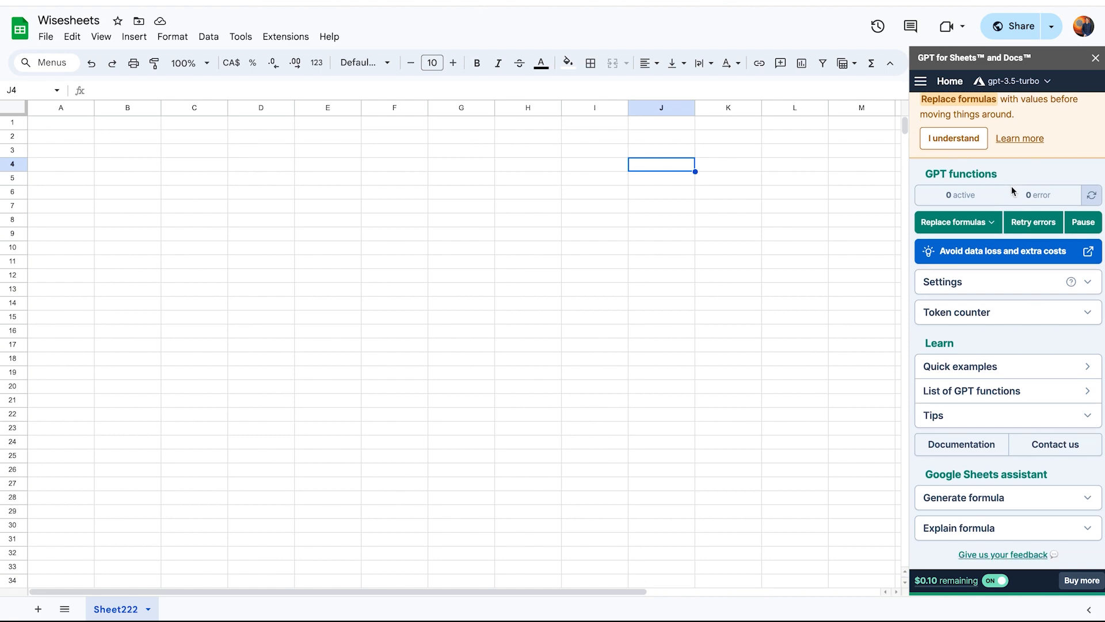
pyautogui.scroll(3, 1011, 185)
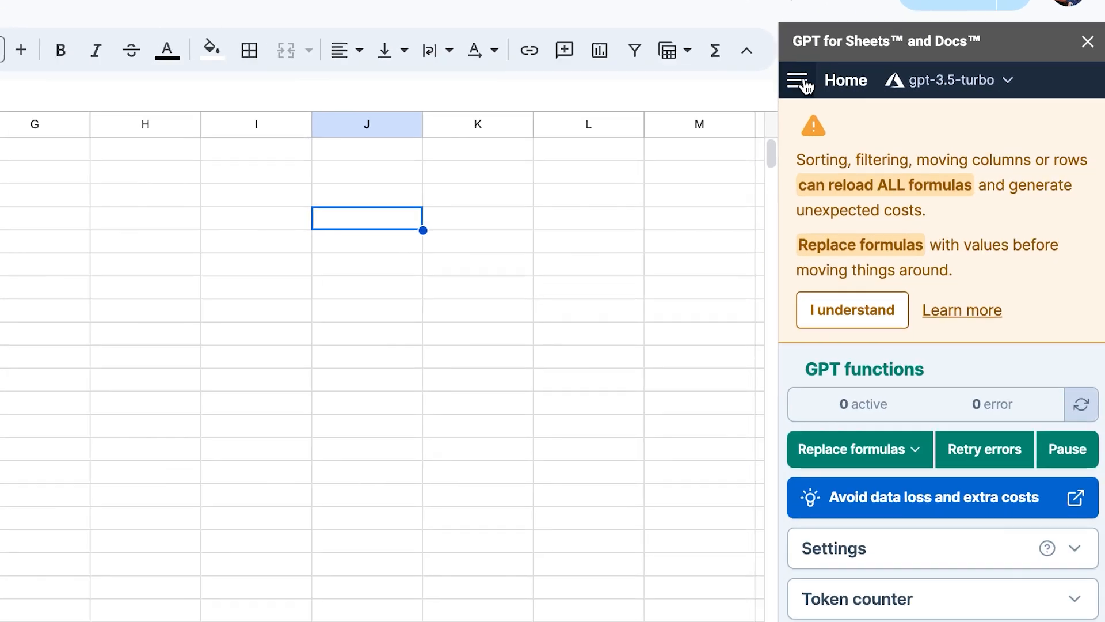
# Open the sidebar's menu, view the Buy a pack page, and return to Home.
pyautogui.click(801, 83)
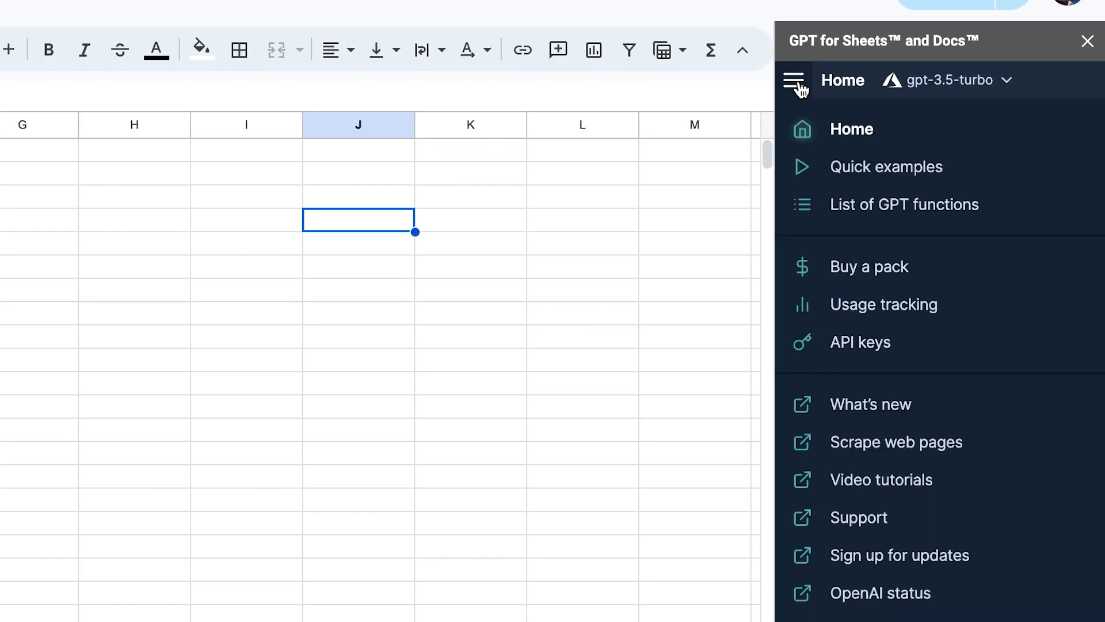
pyautogui.click(892, 266)
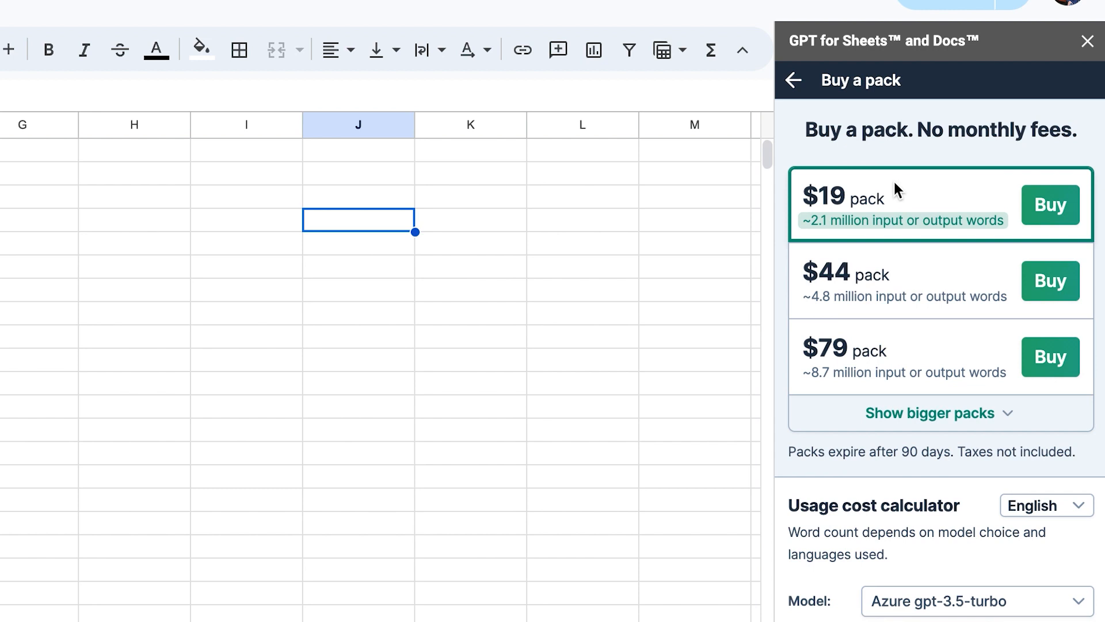
pyautogui.click(793, 81)
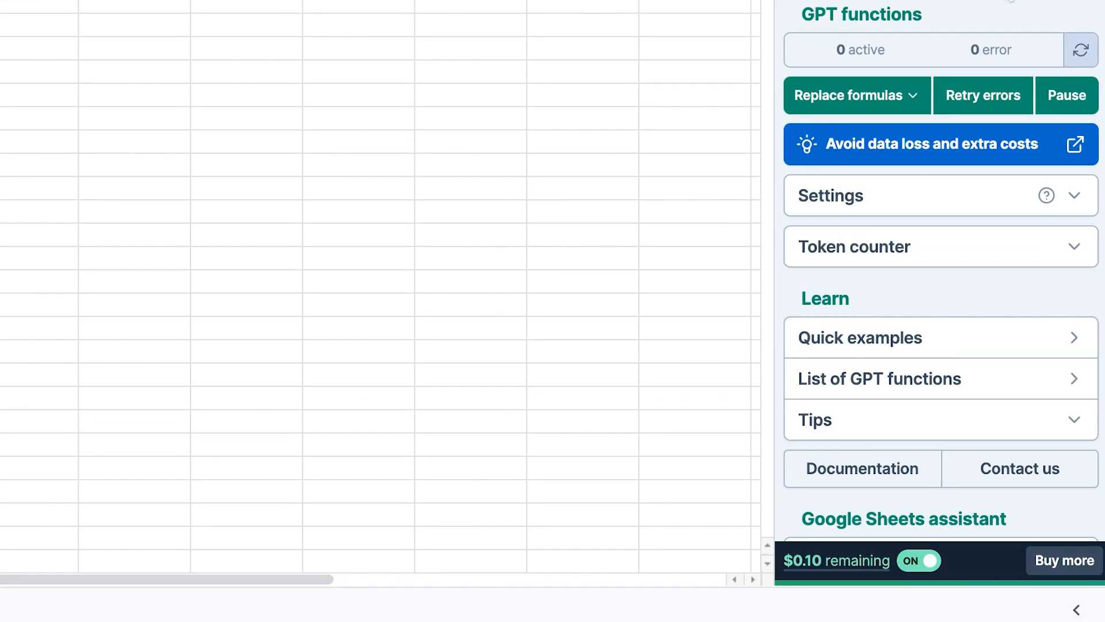
# Expand the Generate formula section of the Google Sheets assistant.
pyautogui.moveTo(839, 571)
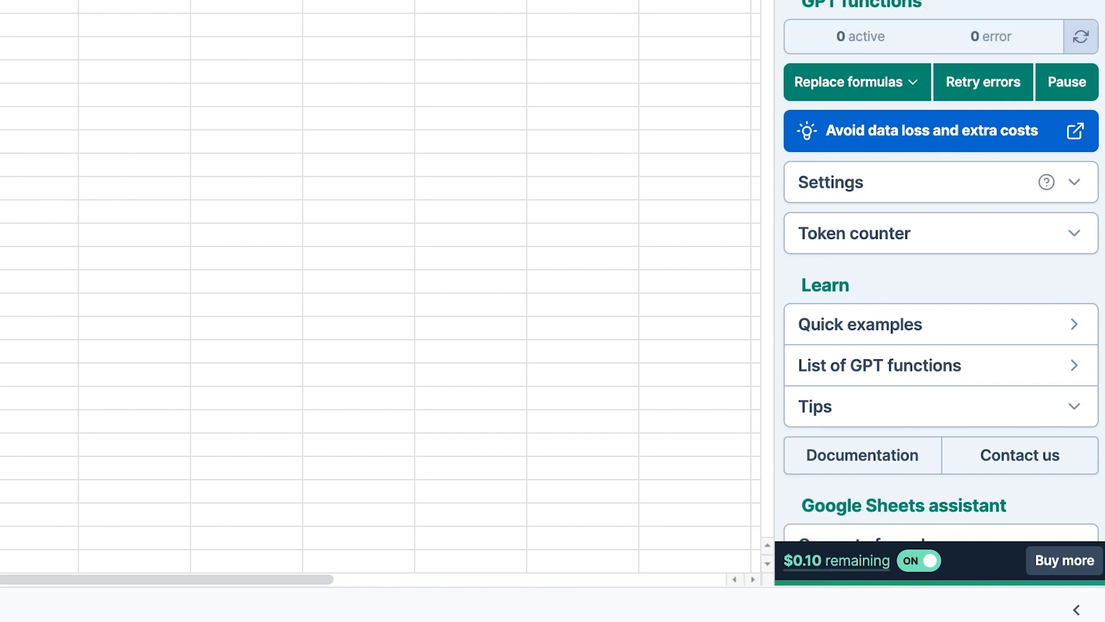
pyautogui.scroll(-2, 999, 5)
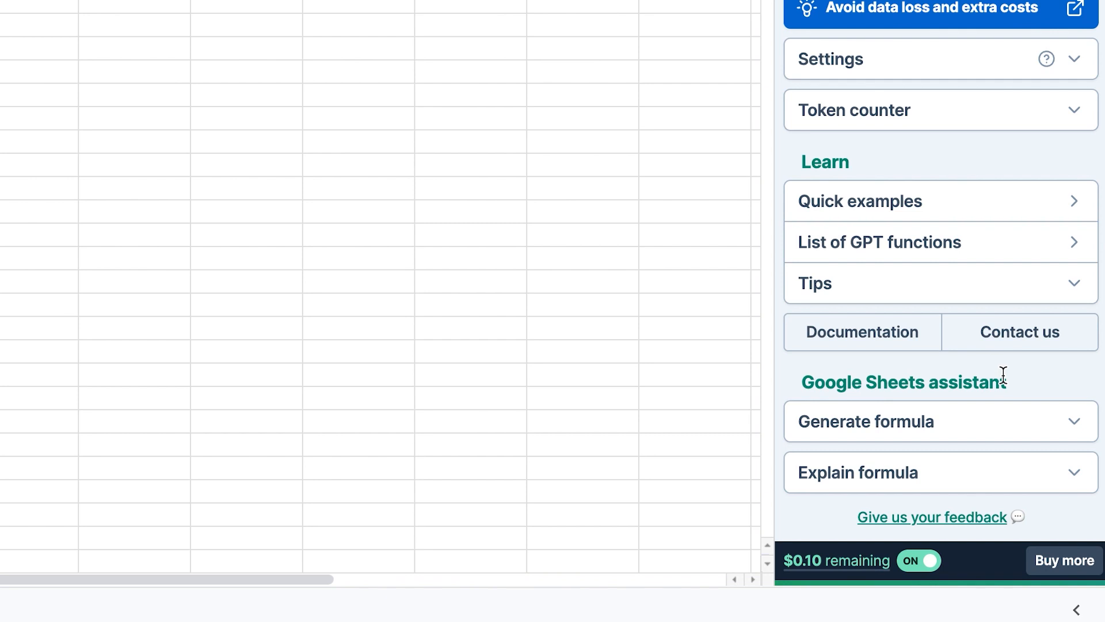
pyautogui.click(1066, 426)
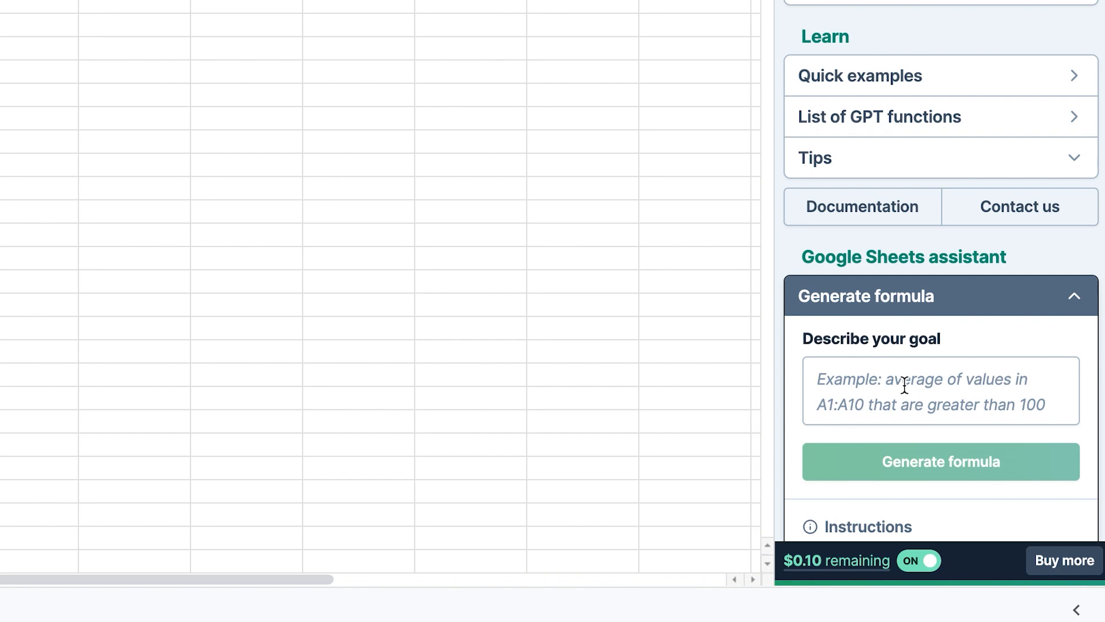
# Describe the goal as "GENERATE A FORMULA THAT PROVIDES ME WITH THE LAST 30 DAYS IN THE CURRENT CALENDAR".
pyautogui.click(904, 384)
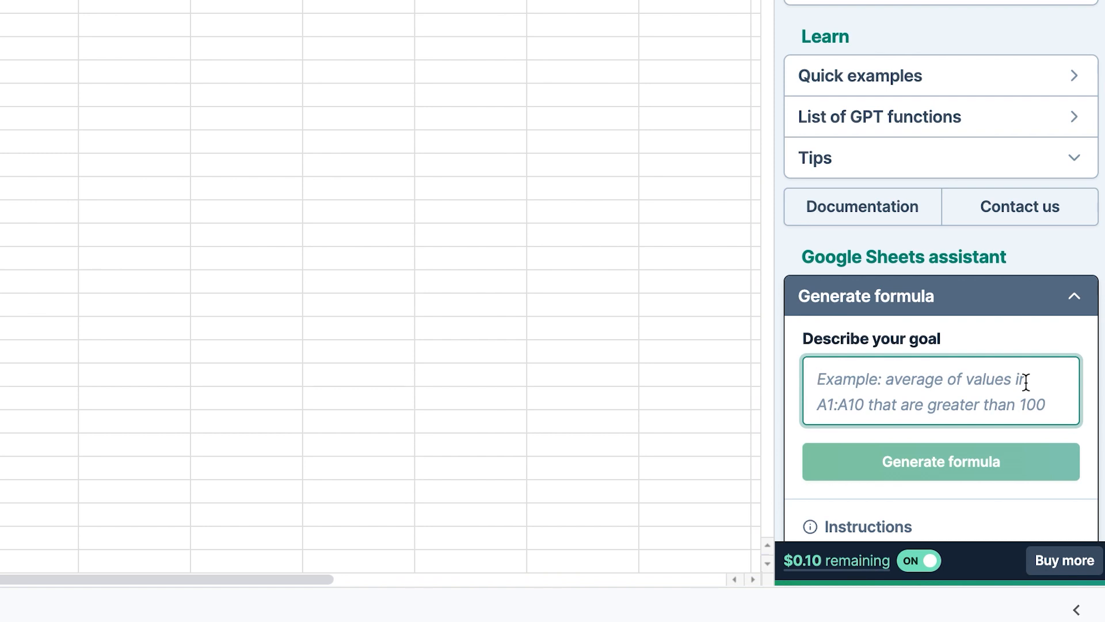
pyautogui.write('GENERATE A ')
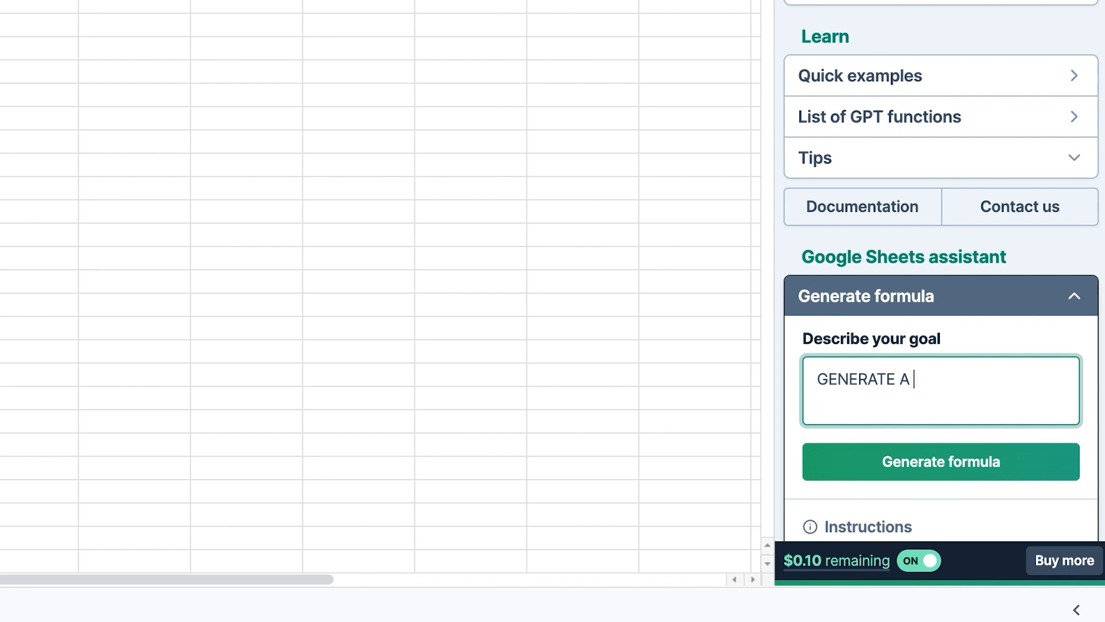
pyautogui.write('FORMULA TH')
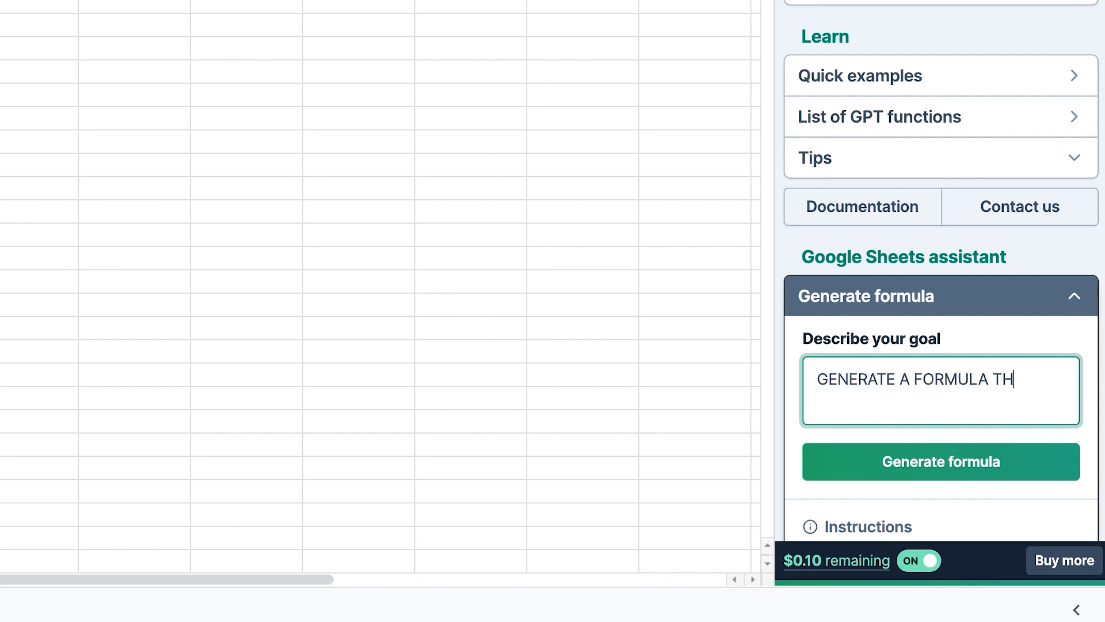
pyautogui.write('AT PROVIDES ME')
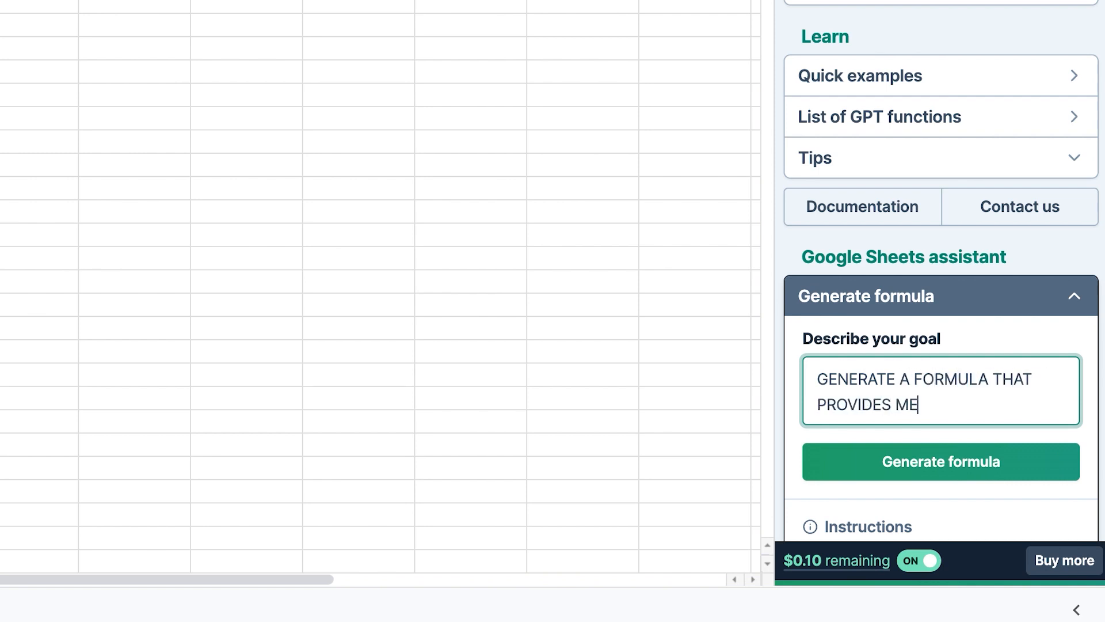
pyautogui.write(' WITH THE LAST 30 DAYS')
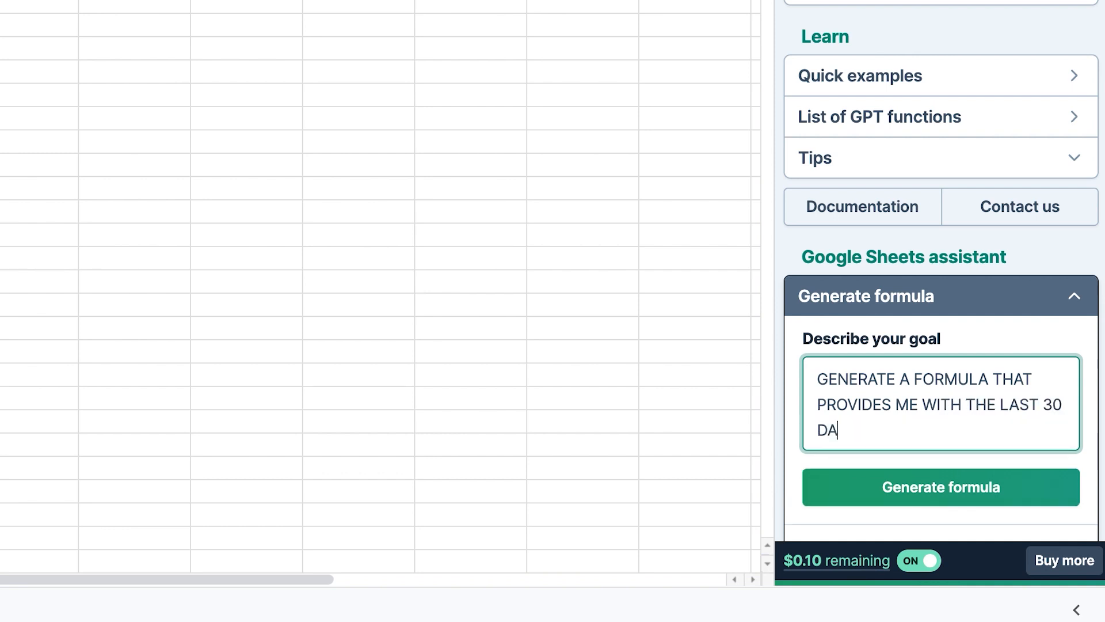
pyautogui.write(' IN THE CA')
pyautogui.press('BackSpace')
pyautogui.write('URRENT CALENDAR')
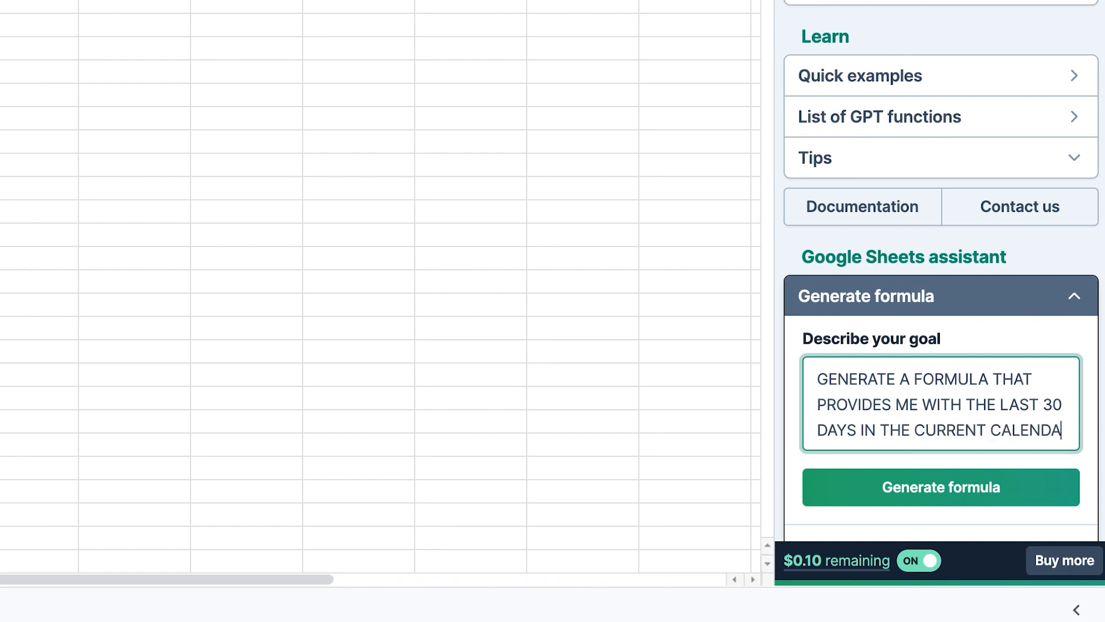
# Generate the formula from the description and copy the result.
pyautogui.scroll(-3, 940, 368)
pyautogui.click(941, 367)
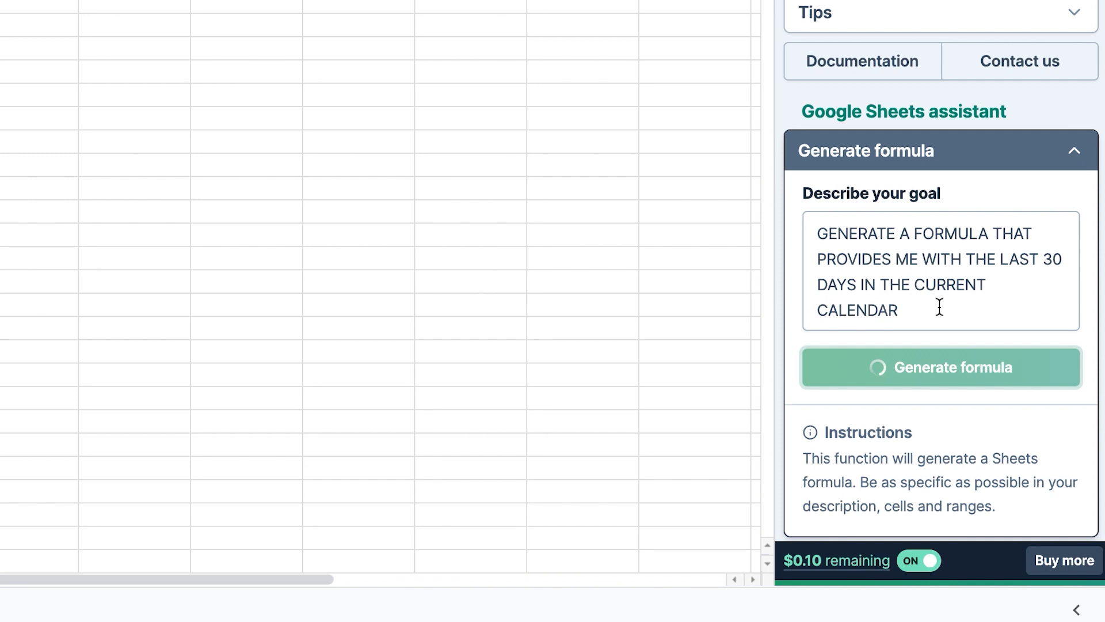
pyautogui.scroll(-1, 938, 308)
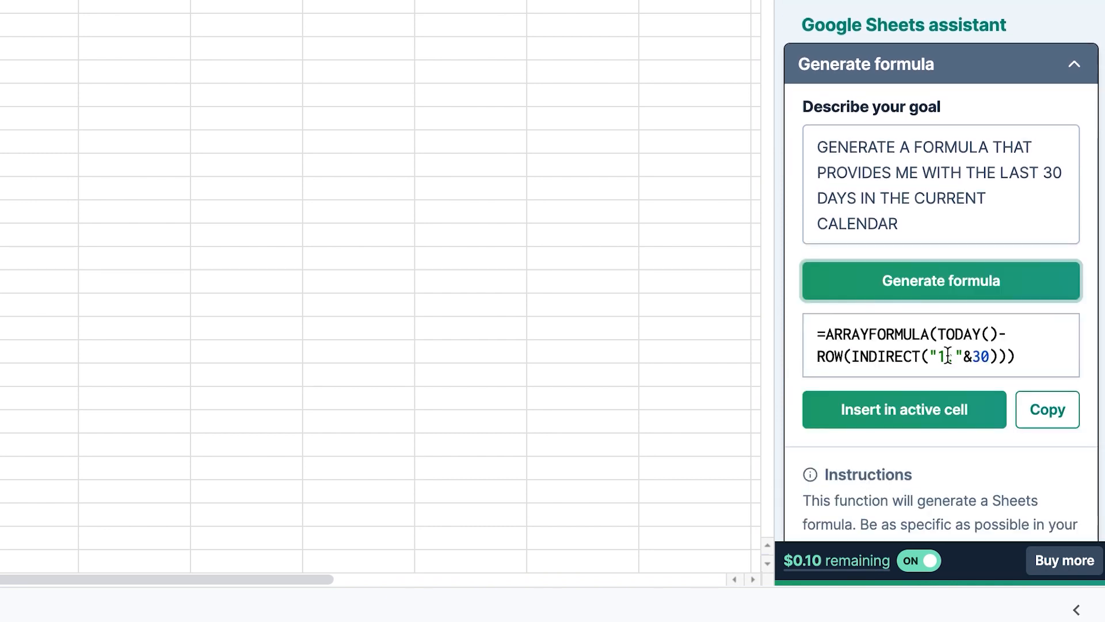
pyautogui.click(1055, 414)
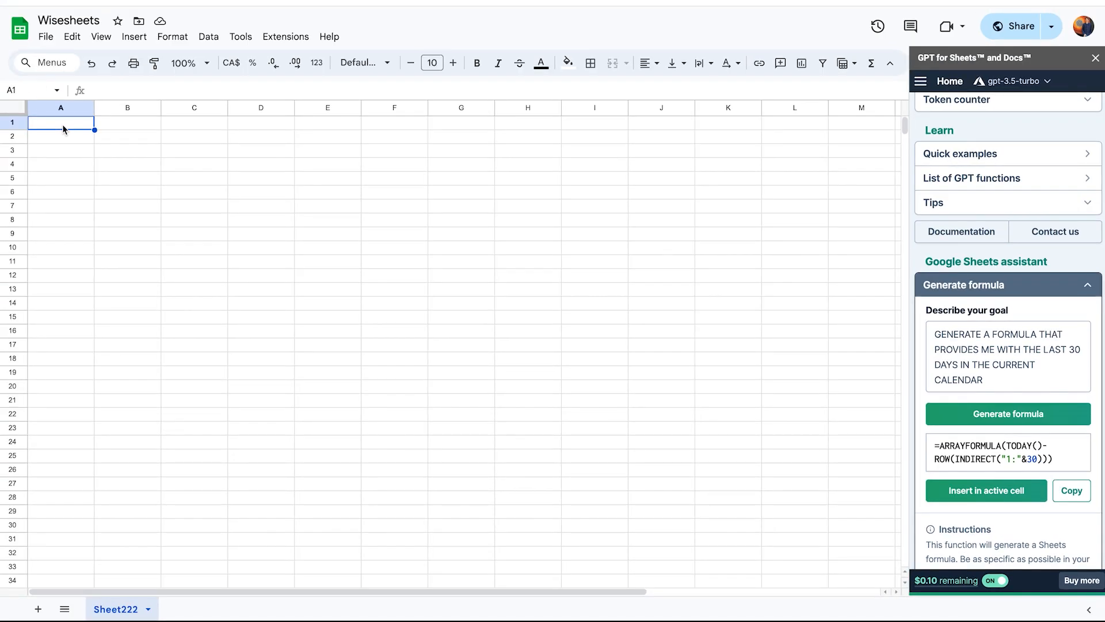
# Paste the generated formula into cell A1 and select the range below it in column A.
pyautogui.hotkey('ctrl', 'v')
pyautogui.click(195, 263)
pyautogui.click(79, 127)
pyautogui.moveTo(71, 124); pyautogui.dragTo(86, 526)
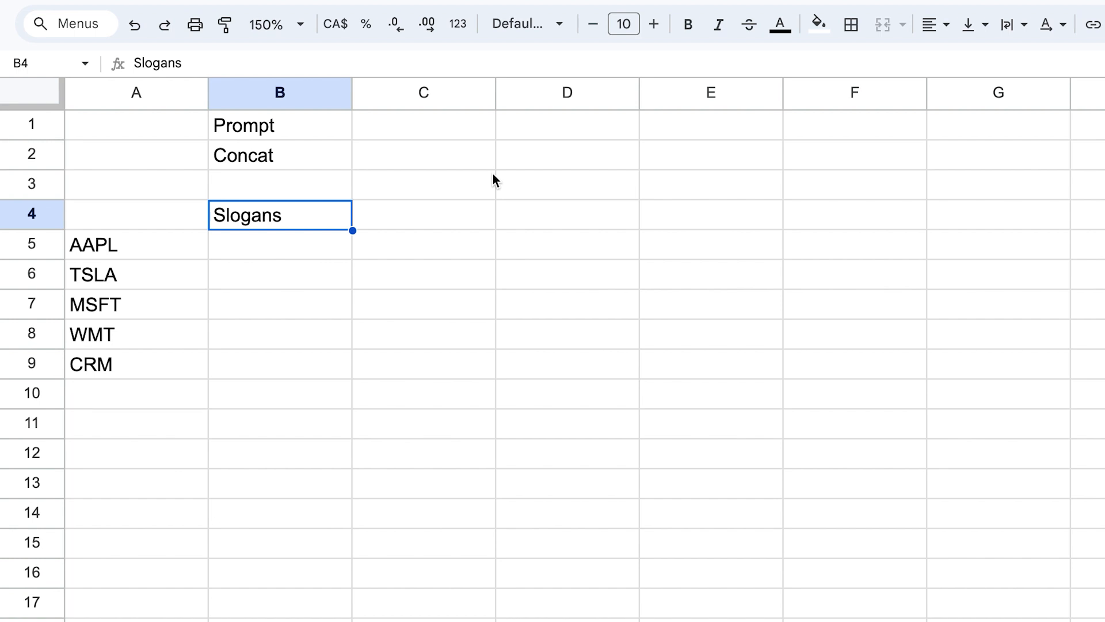
# Enter "Generate 5 slogans for these companies" in cell C1 next to Prompt.
pyautogui.moveTo(160, 249); pyautogui.dragTo(198, 591)
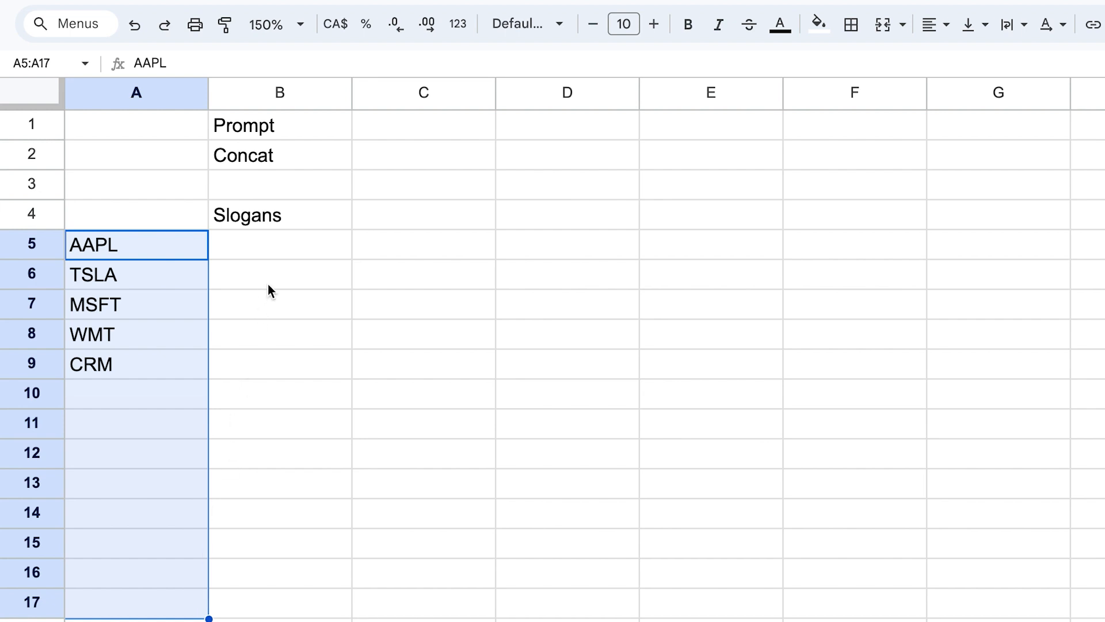
pyautogui.click(426, 127)
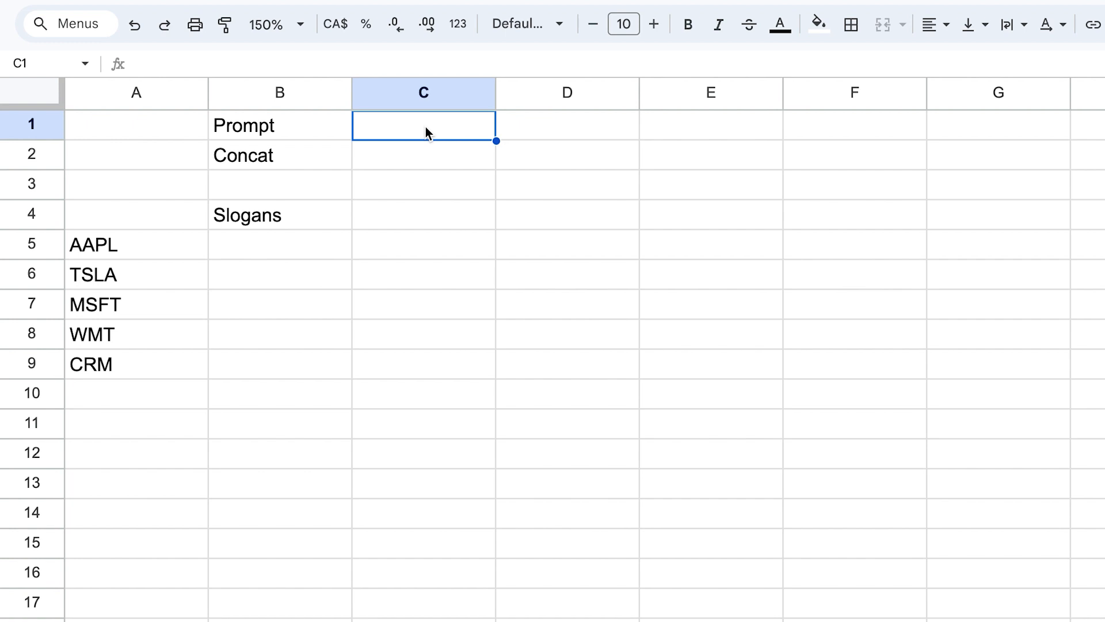
pyautogui.write('Generate 5 slogans for ')
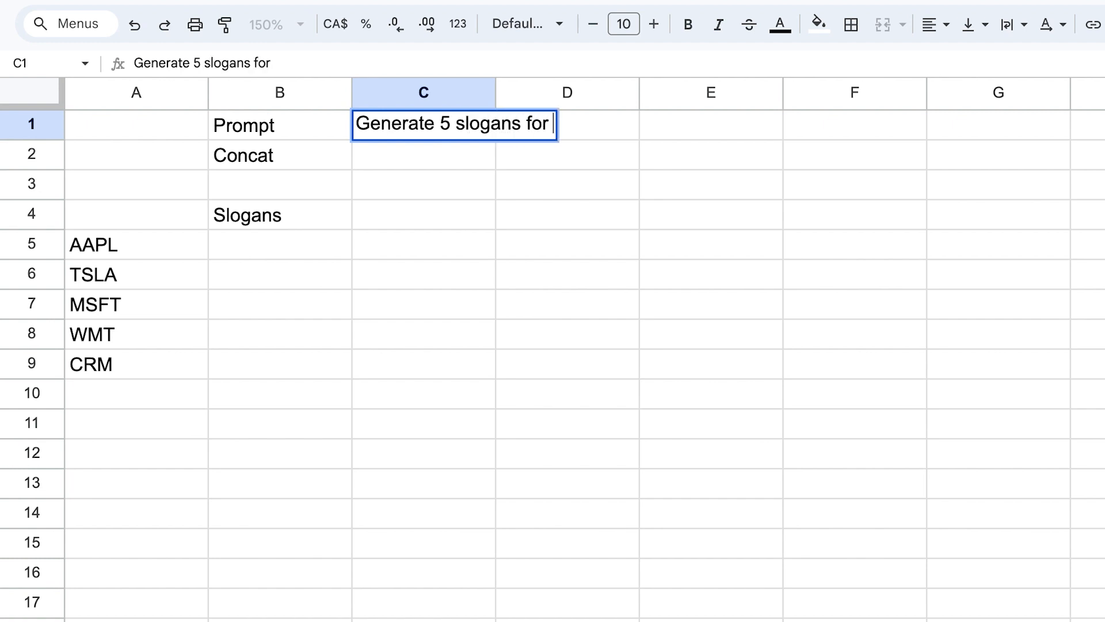
pyautogui.write('these companies')
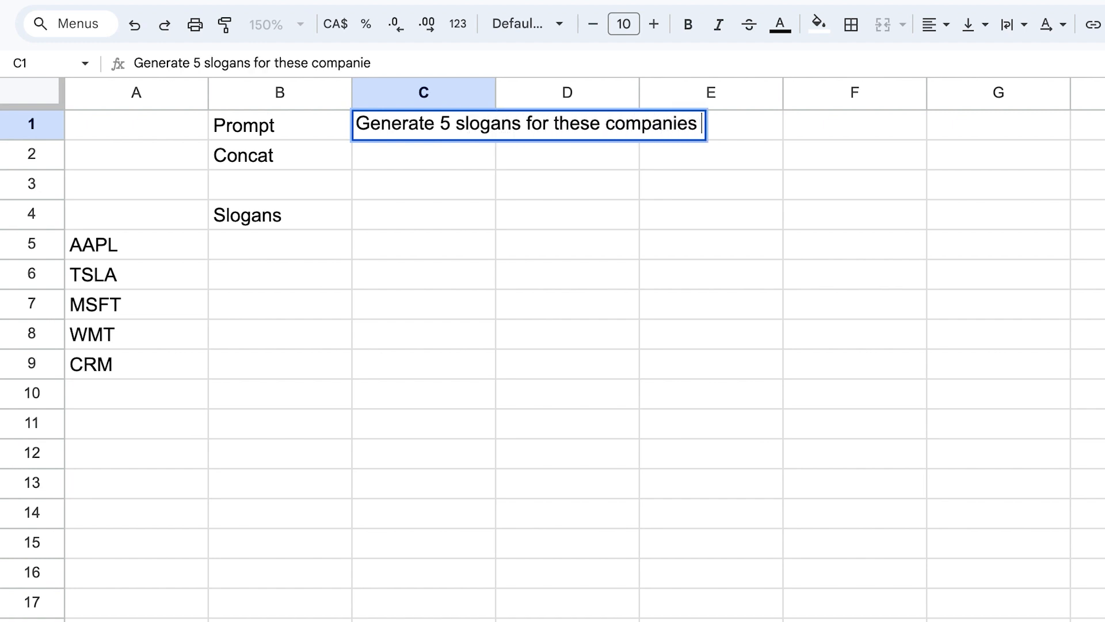
pyautogui.press('Return')
# In cell C2, enter =CONCATENATE(C1,A5:A9) to join the prompt with the company tickers.
pyautogui.moveTo(203, 252); pyautogui.dragTo(151, 363)
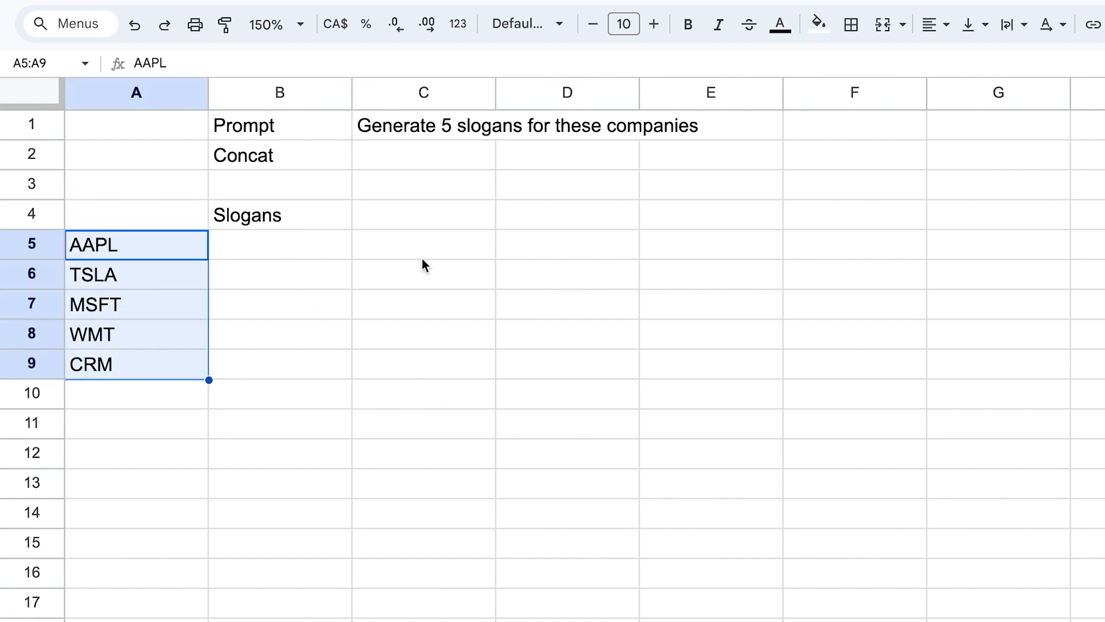
pyautogui.click(444, 165)
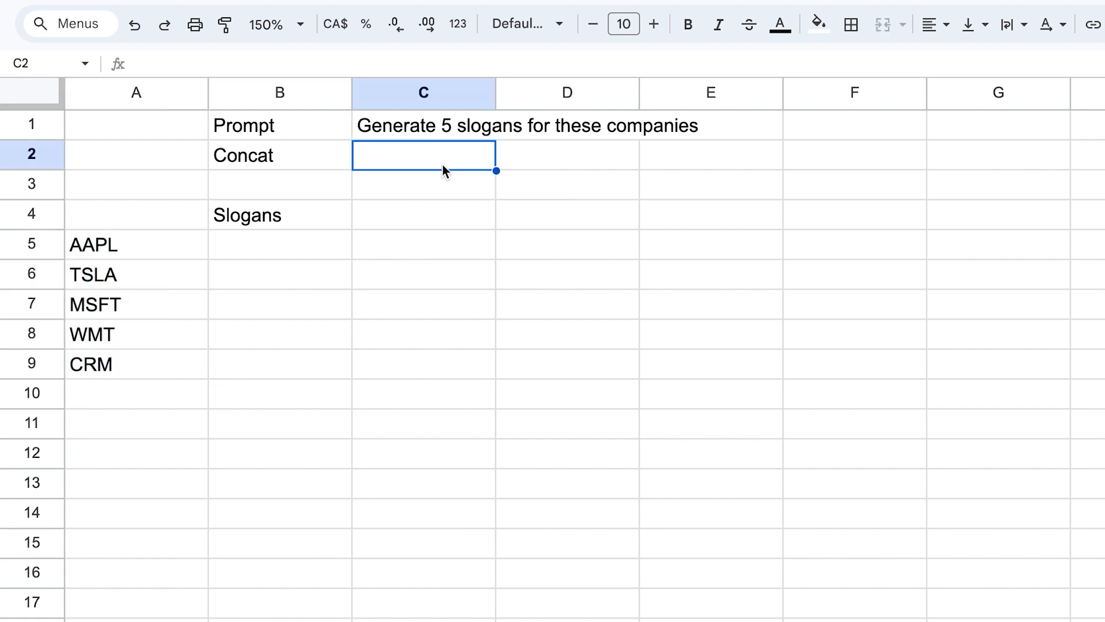
pyautogui.click(261, 163)
pyautogui.click(403, 159)
pyautogui.write('=cont')
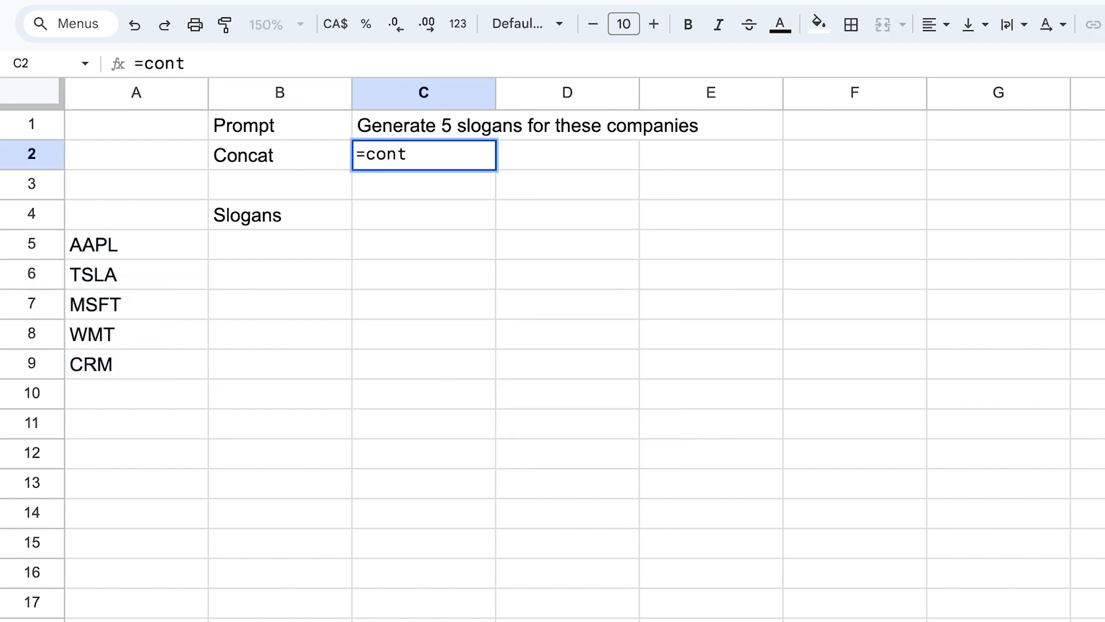
pyautogui.press('BackSpace')
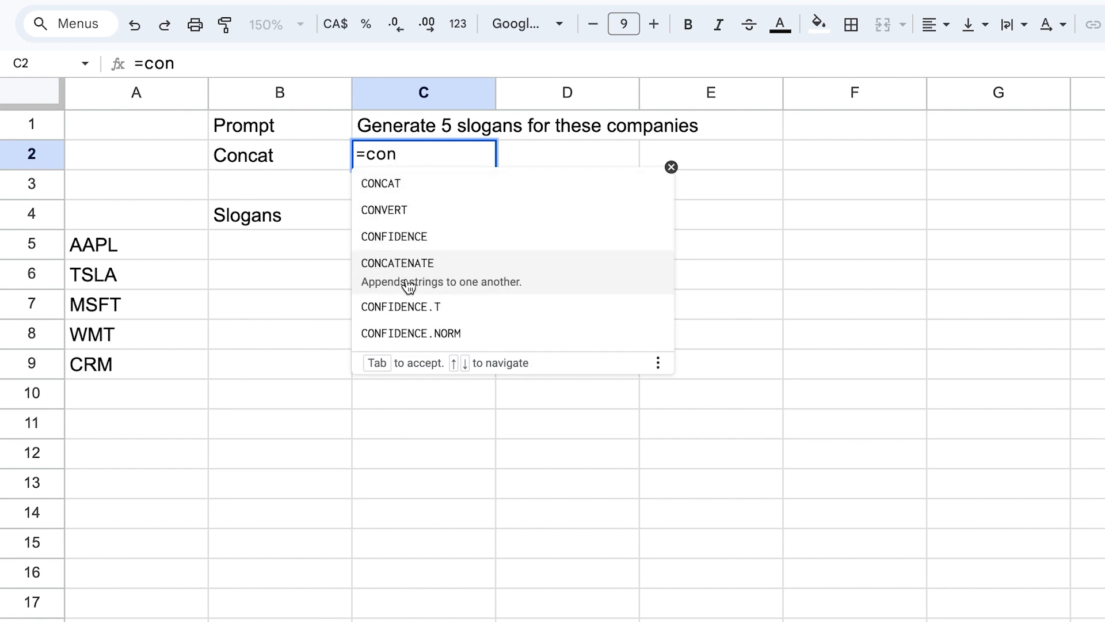
pyautogui.click(498, 277)
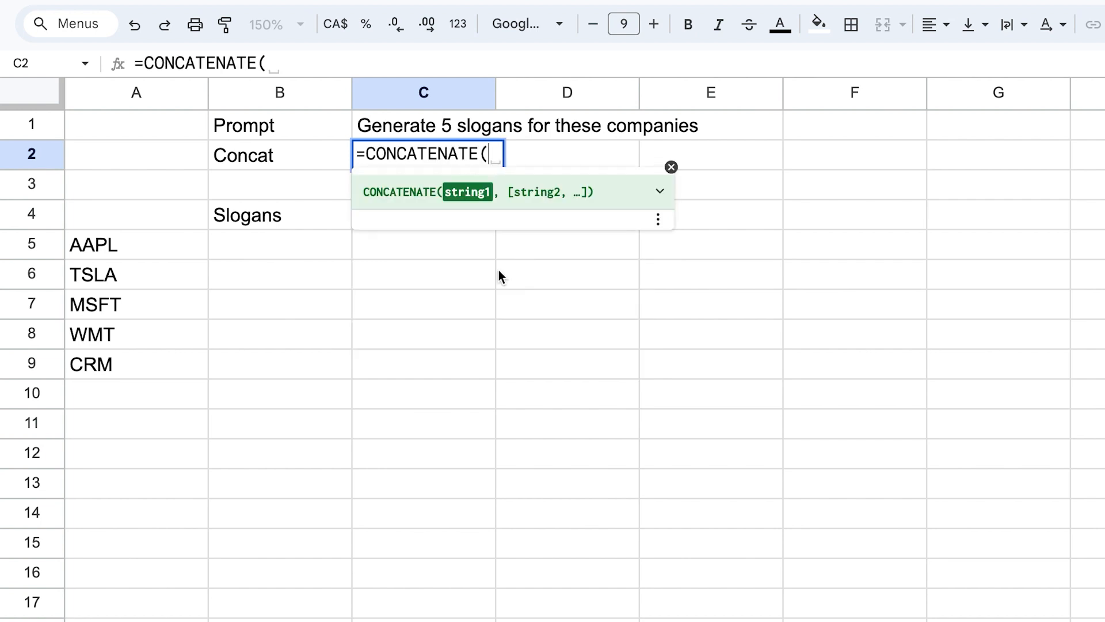
pyautogui.click(475, 138)
pyautogui.write(',')
pyautogui.moveTo(112, 245); pyautogui.dragTo(119, 369)
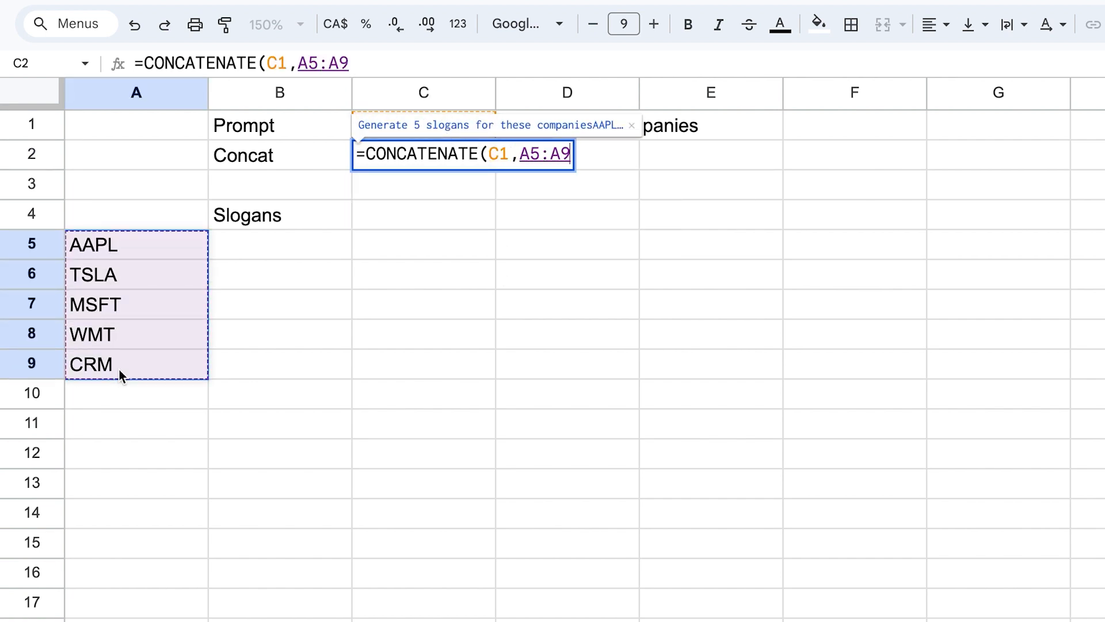
pyautogui.write(')')
pyautogui.press('Return')
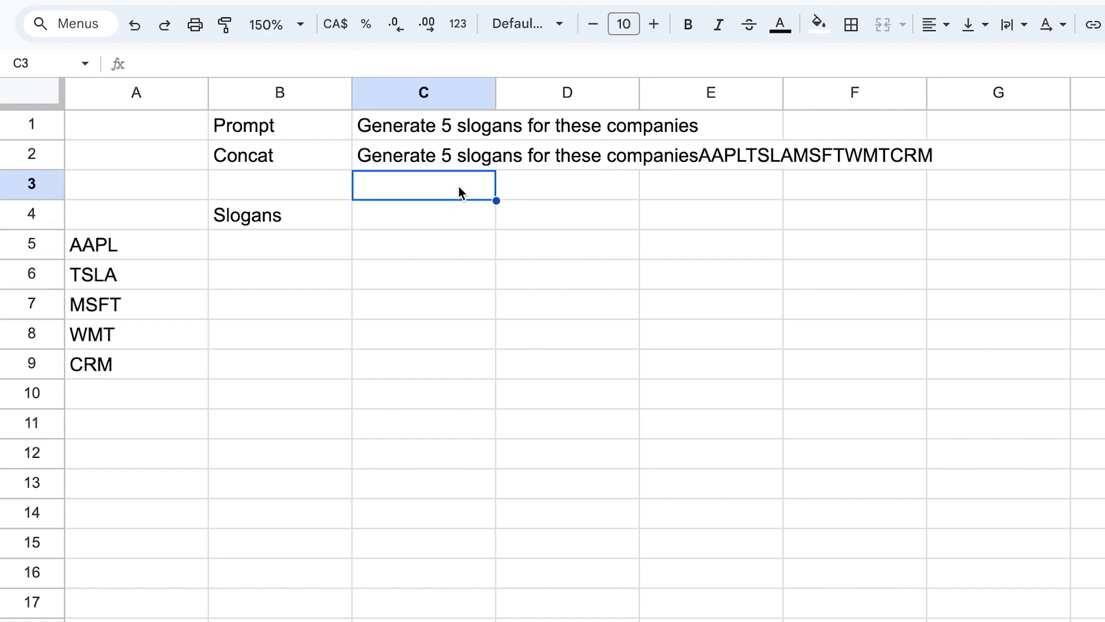
# In cell B5, enter =GPT_LIST(C2) to generate slogans from the concatenated prompt.
pyautogui.click(444, 153)
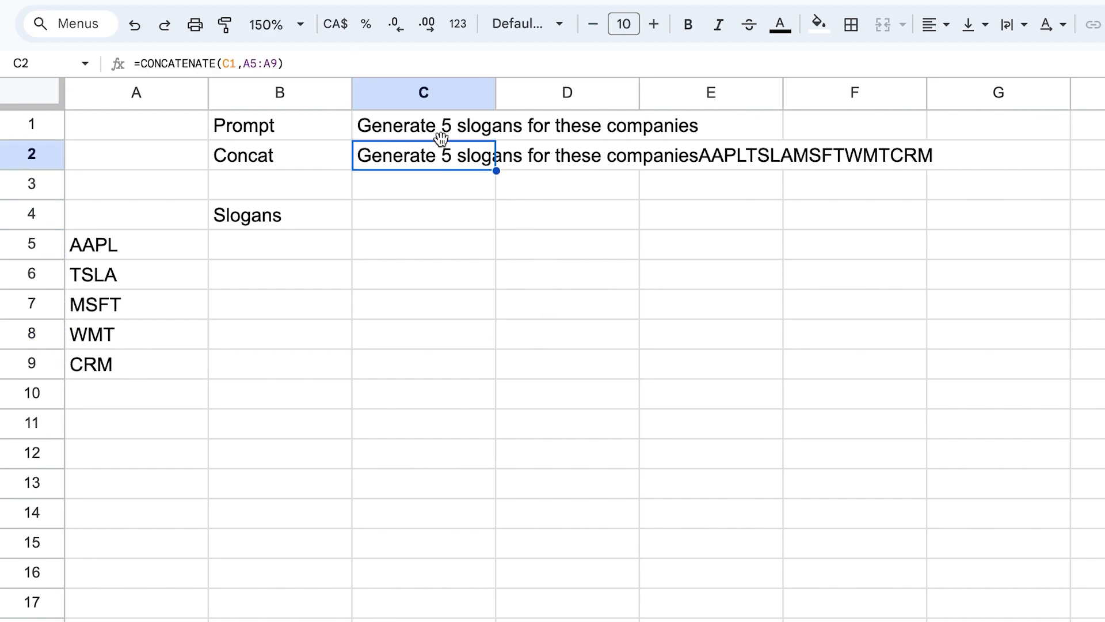
pyautogui.click(439, 122)
pyautogui.moveTo(144, 254); pyautogui.dragTo(148, 371)
pyautogui.click(445, 158)
pyautogui.click(251, 249)
pyautogui.write('=gpt')
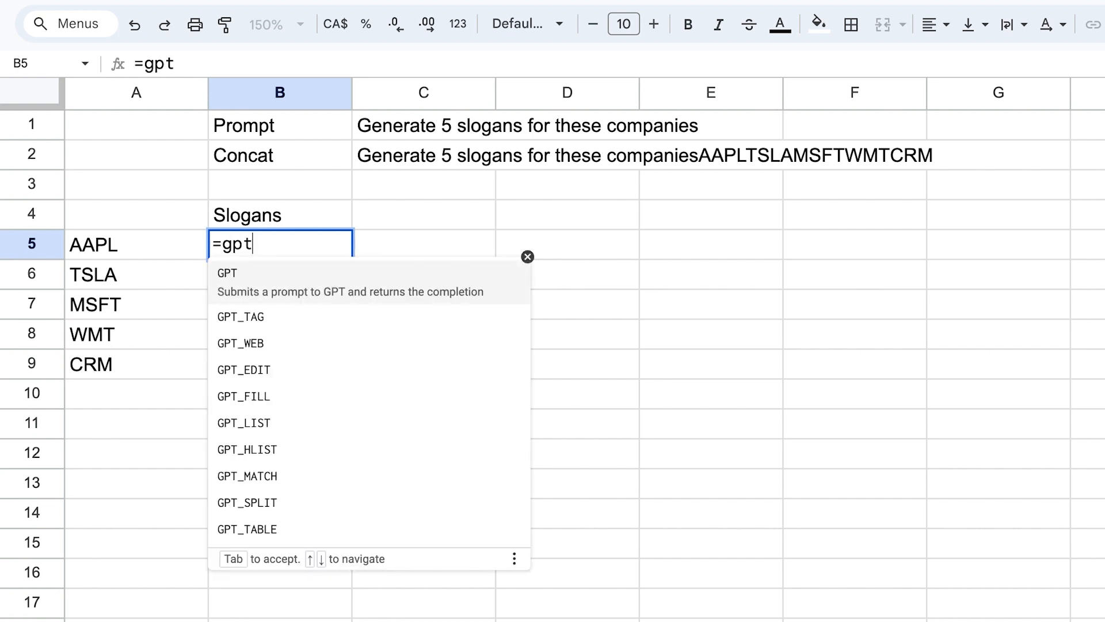
pyautogui.click(261, 418)
pyautogui.click(398, 159)
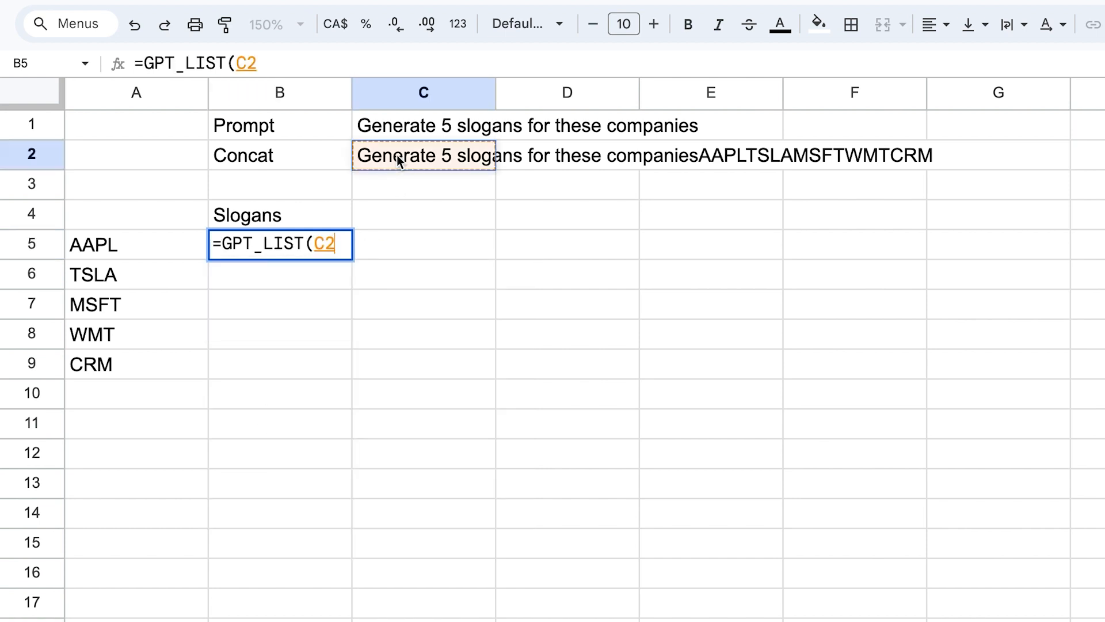
pyautogui.write(',')
pyautogui.press('BackSpace')
pyautogui.press('BackSpace')
pyautogui.write(')')
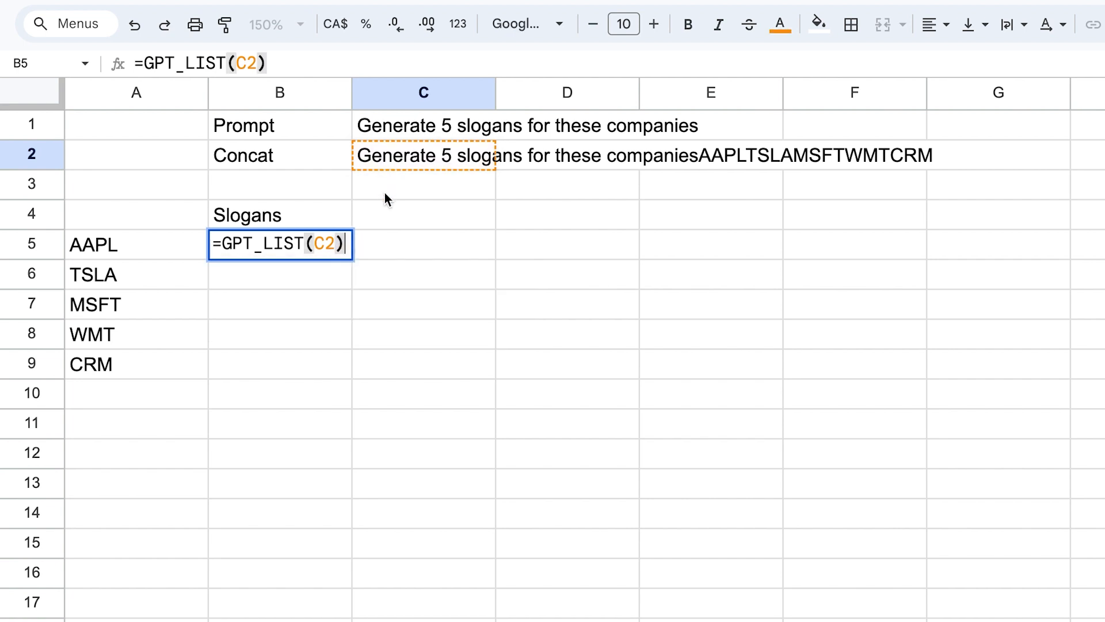
pyautogui.press('Return')
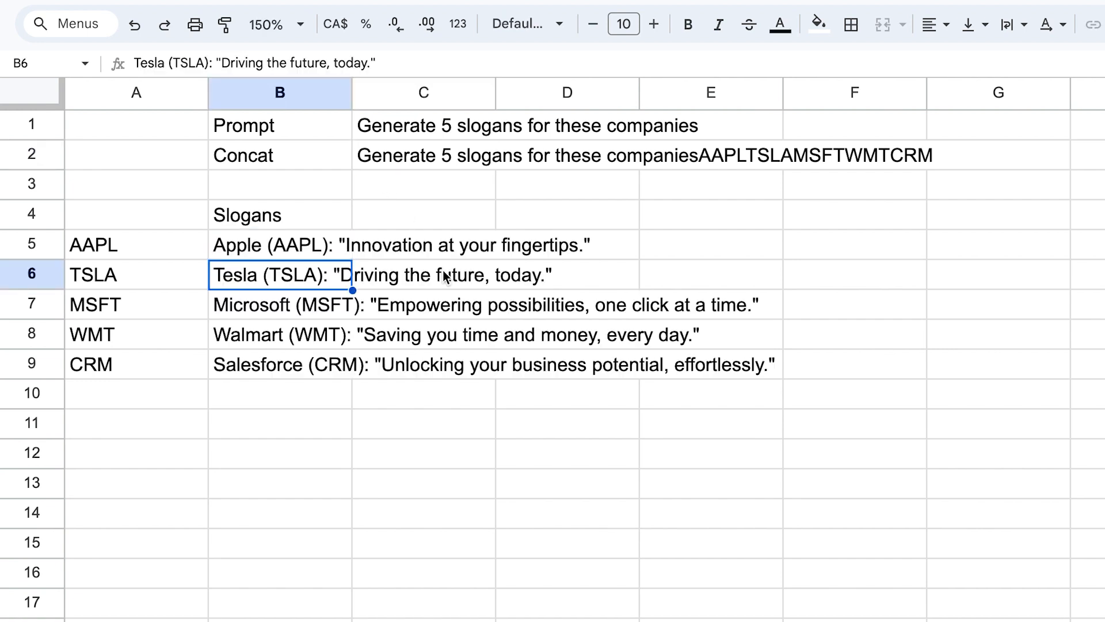
# Review the generated slogans in cells B5 through B9.
pyautogui.moveTo(271, 244); pyautogui.dragTo(288, 371)
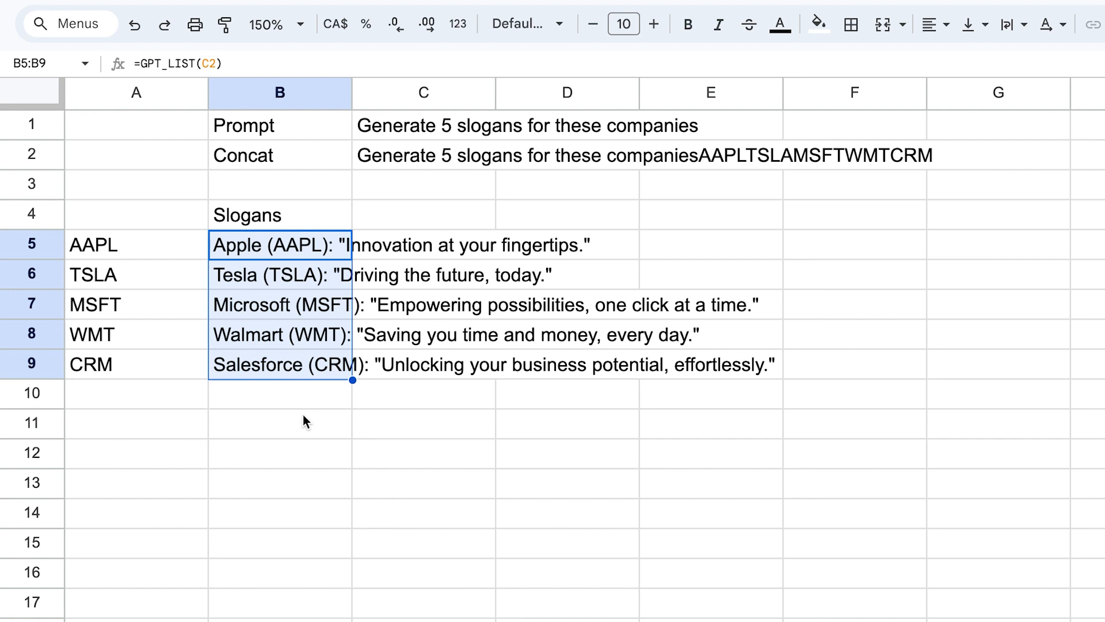
pyautogui.click(291, 248)
pyautogui.click(410, 245)
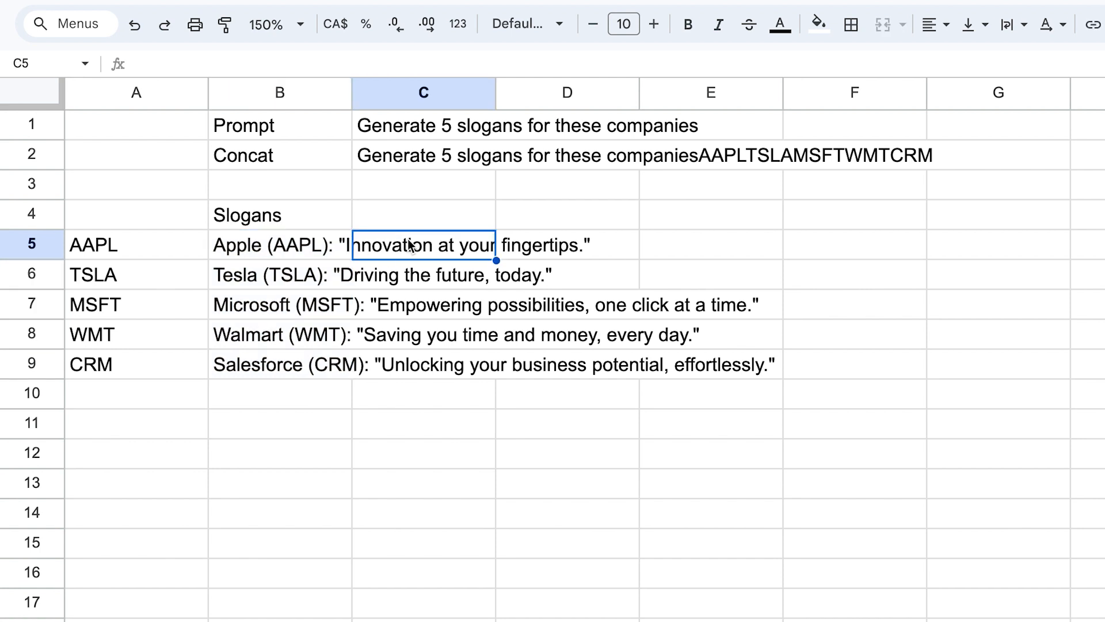
pyautogui.click(290, 244)
pyautogui.click(292, 280)
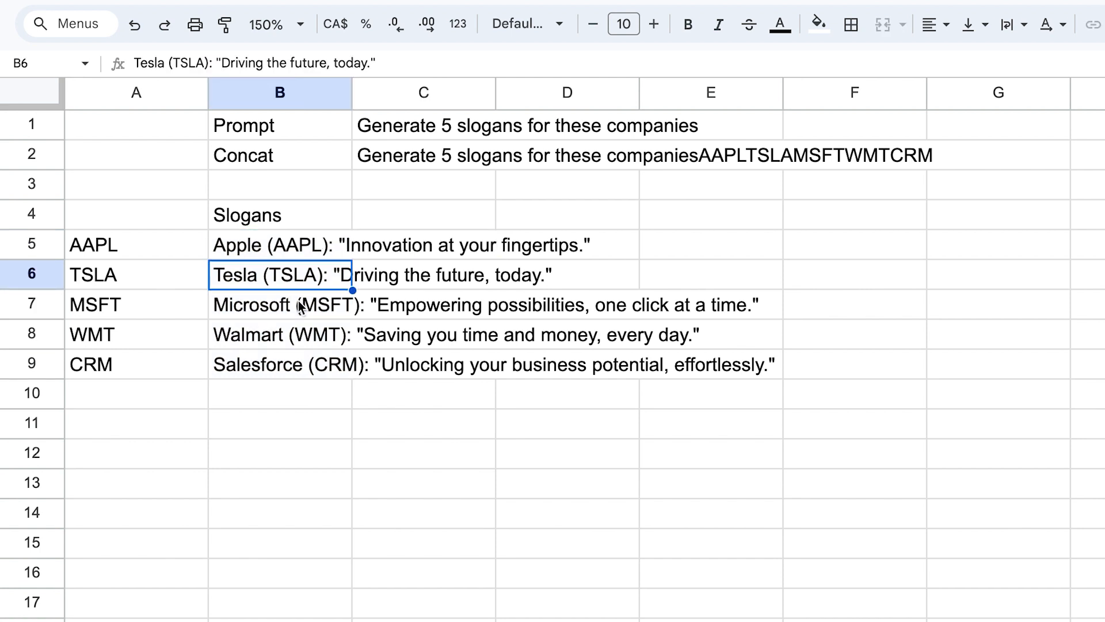
pyautogui.click(301, 306)
pyautogui.click(292, 345)
pyautogui.click(293, 371)
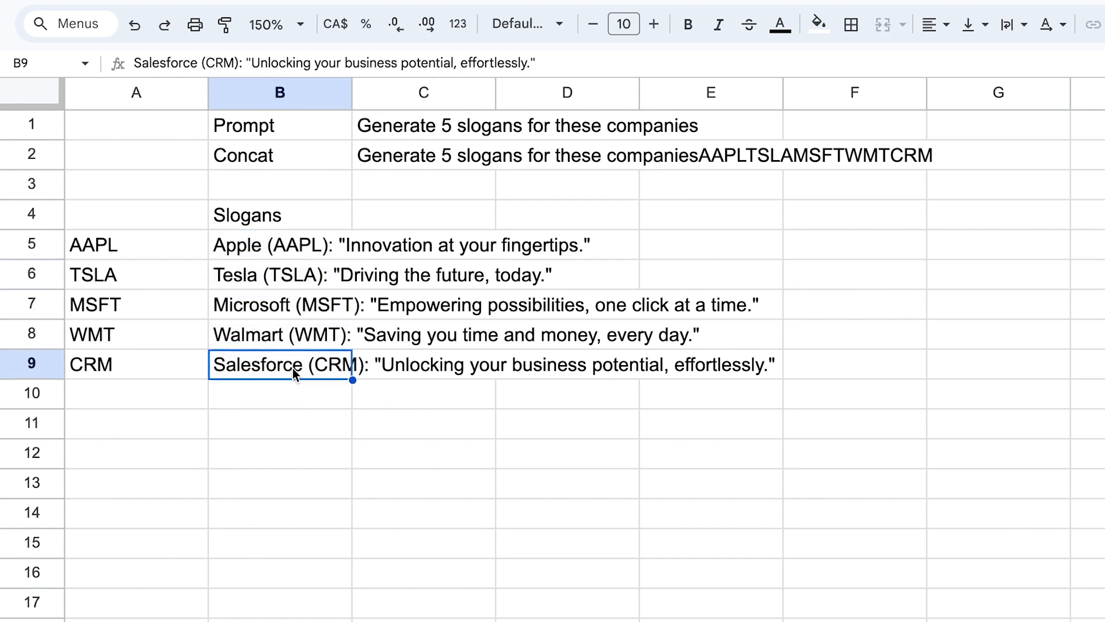
# Replace the ticker in cell A5 with META.
pyautogui.click(101, 247)
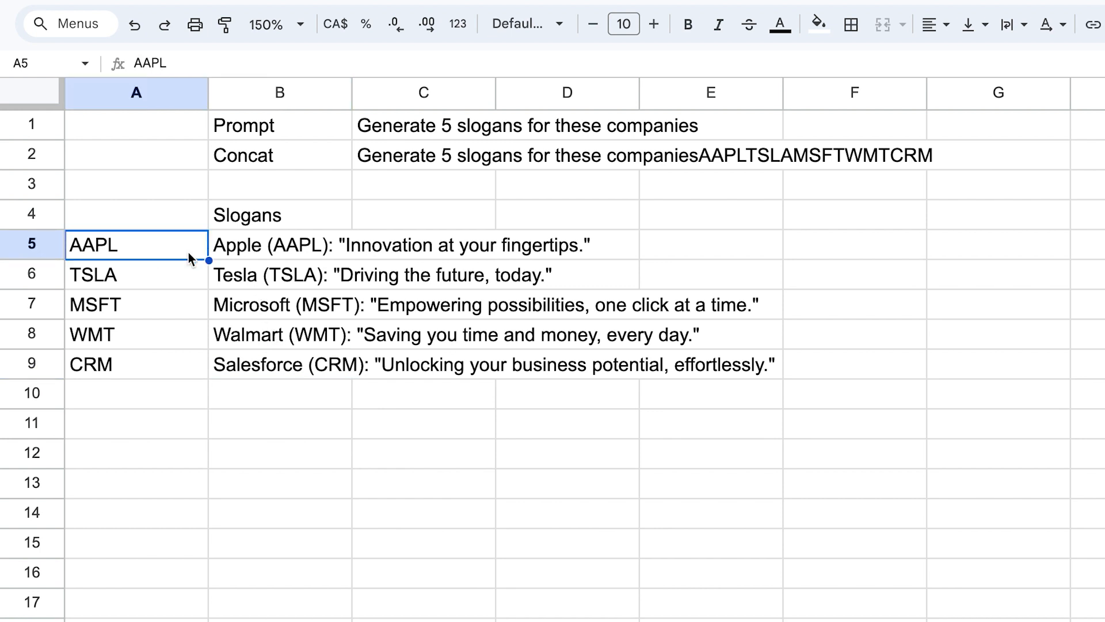
pyautogui.press('Delete')
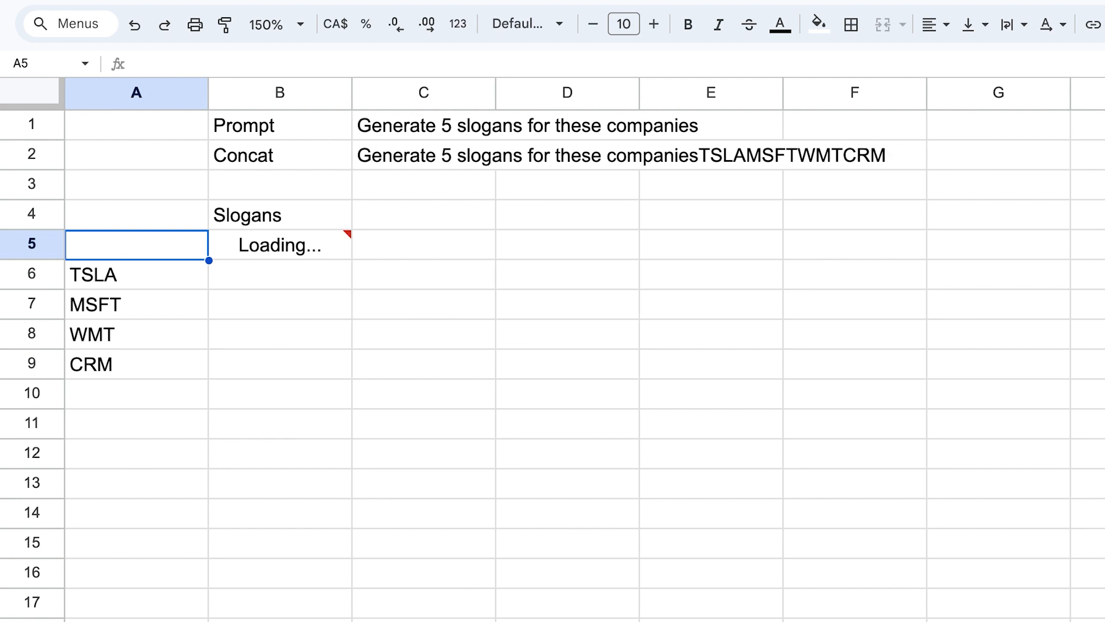
pyautogui.write('META')
pyautogui.press('Return')
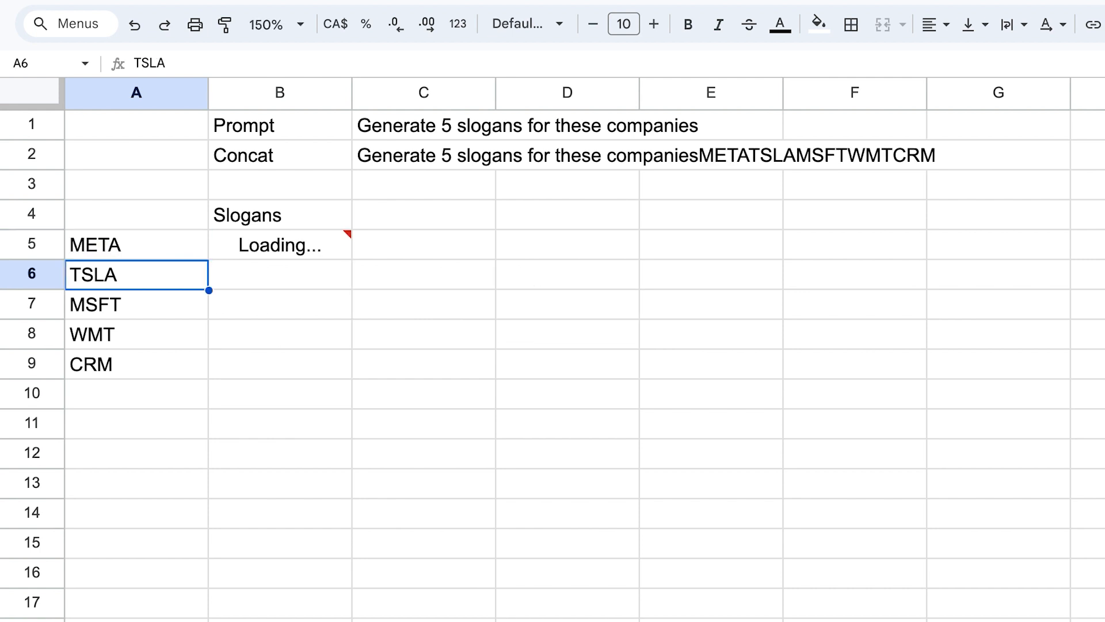
# Check the updated concatenated prompt and the regenerated slogans in column B.
pyautogui.click(203, 400)
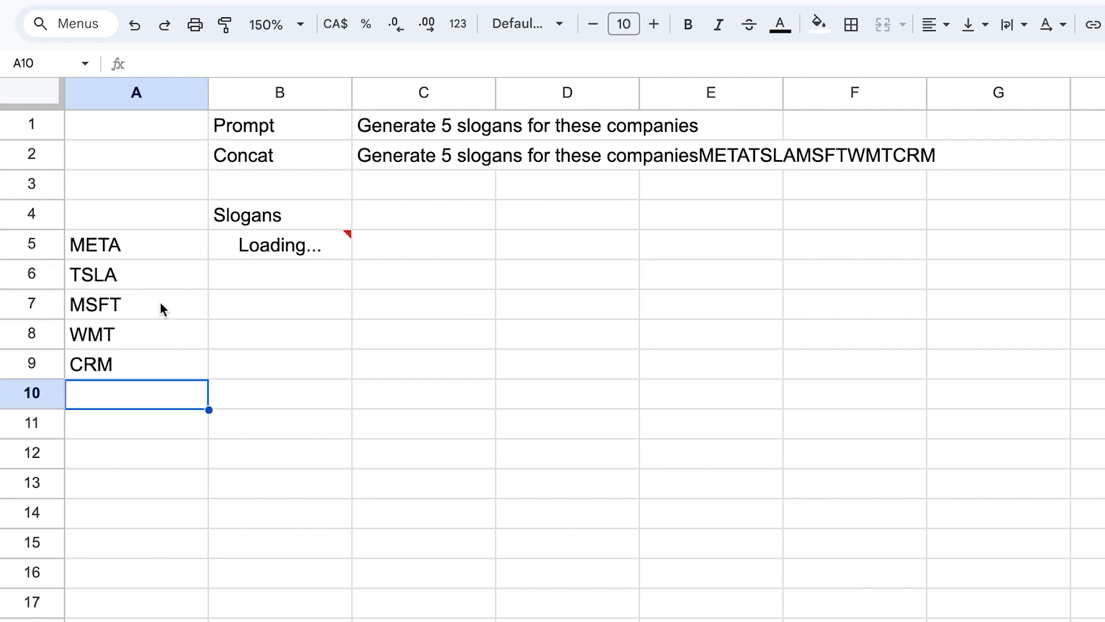
pyautogui.click(137, 253)
pyautogui.click(402, 157)
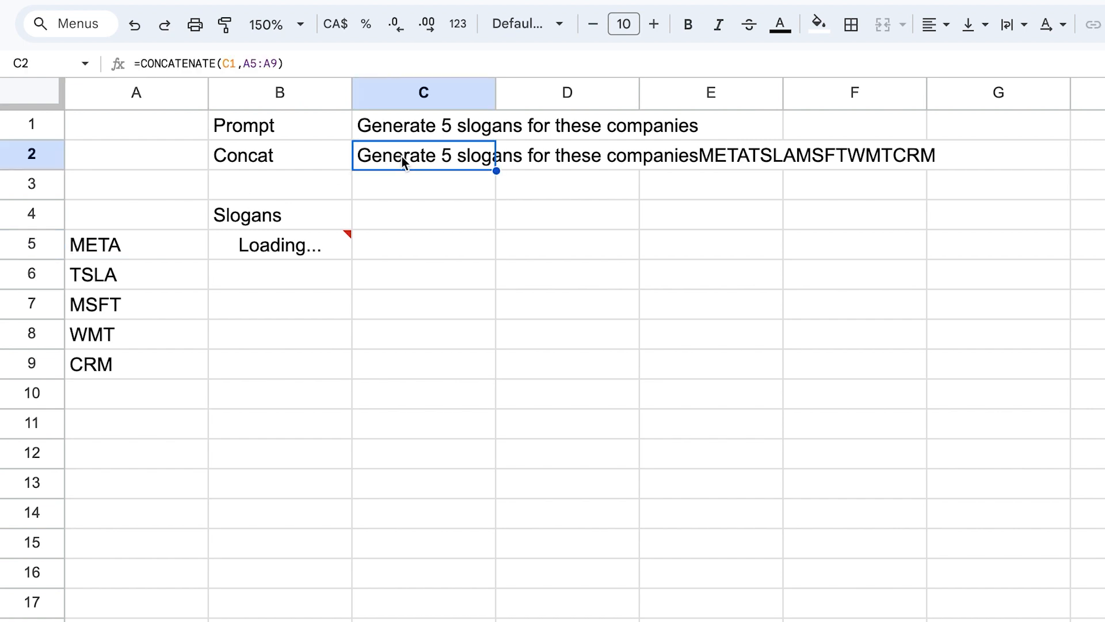
pyautogui.click(285, 247)
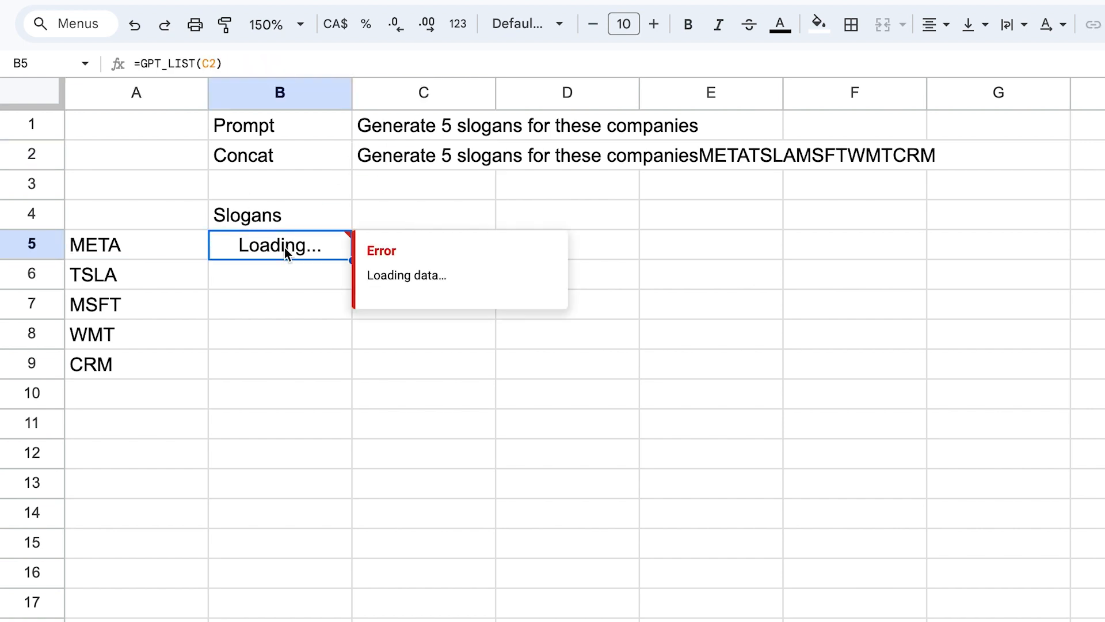
pyautogui.click(414, 222)
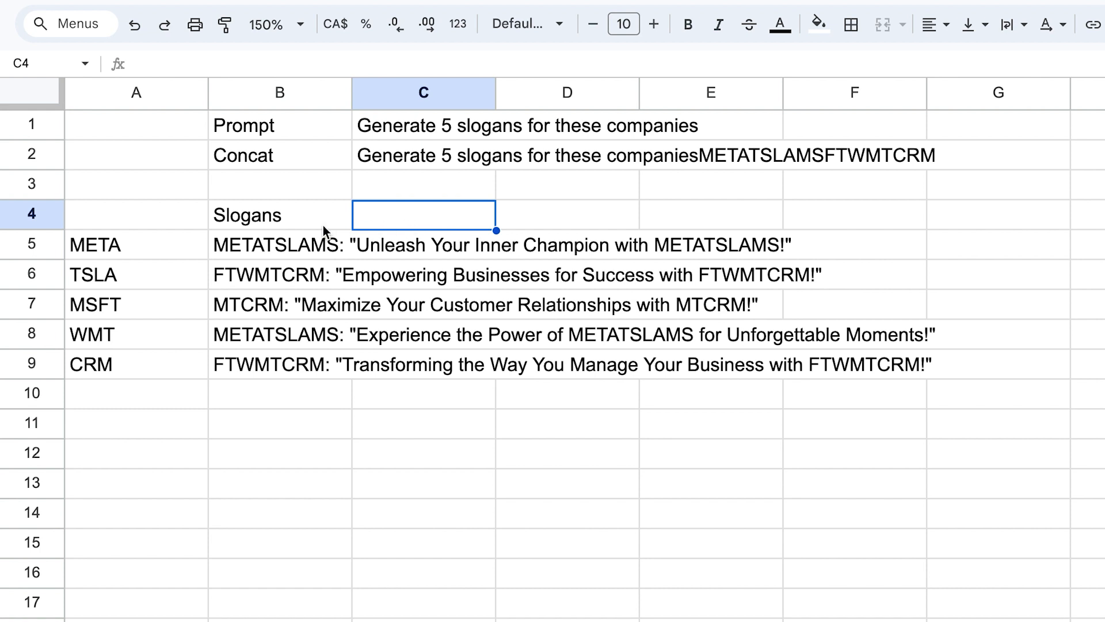
pyautogui.moveTo(301, 247); pyautogui.dragTo(317, 363)
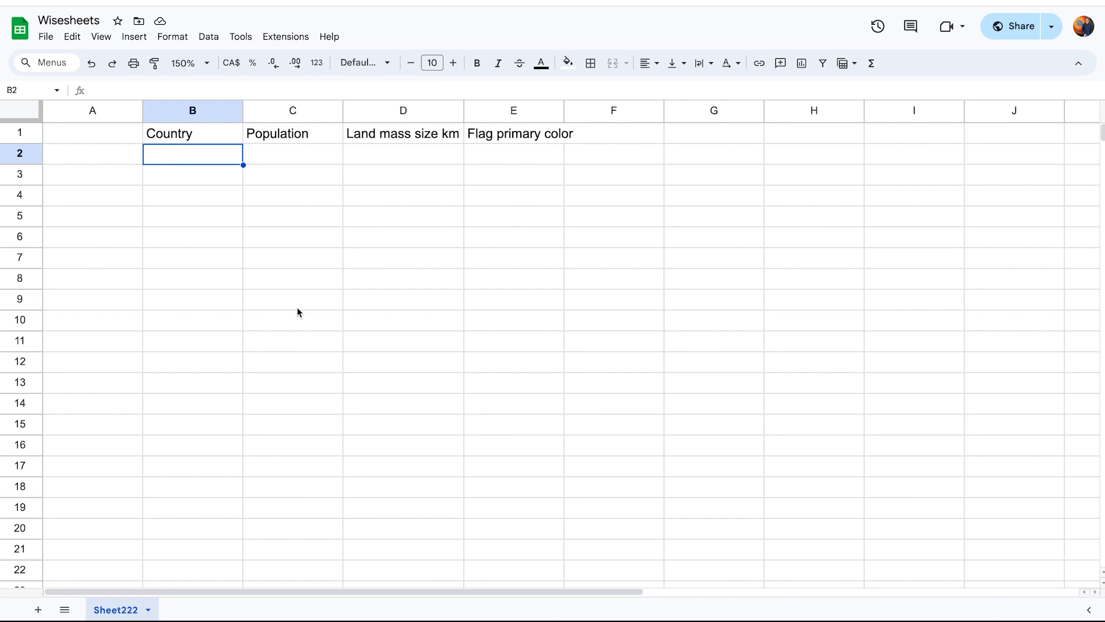
# In cell B2 under Country, start a GPT_TABLE formula with the prompt "generate 10 different countries with largest populations".
pyautogui.click(188, 160)
pyautogui.write('=gpt')
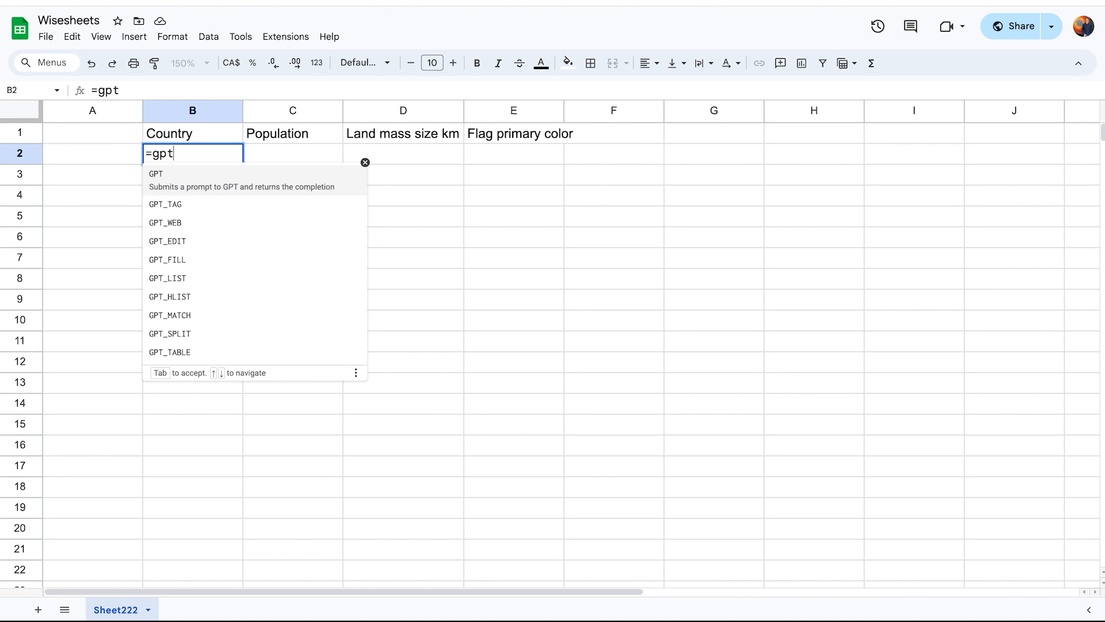
pyautogui.click(177, 351)
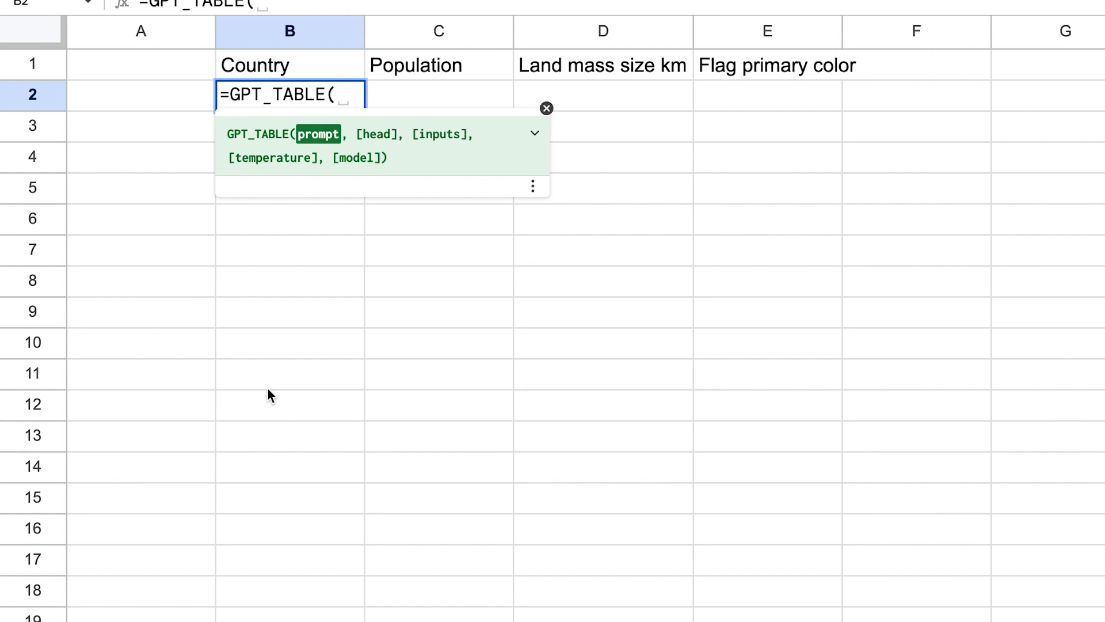
pyautogui.write('"generate 10 different countries with largest populations')
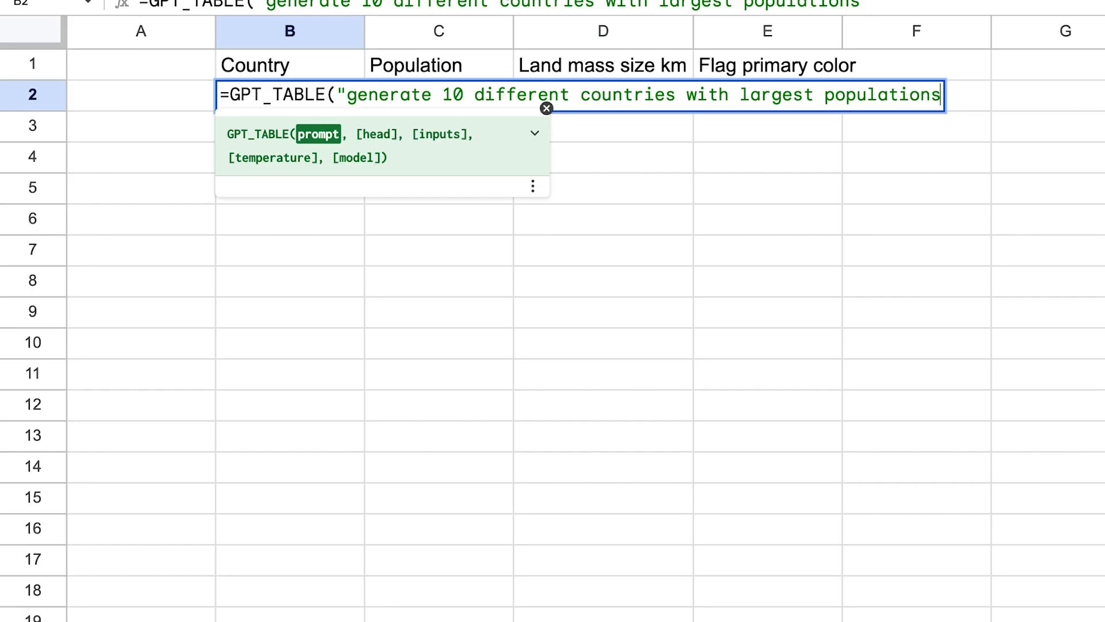
pyautogui.write('"')
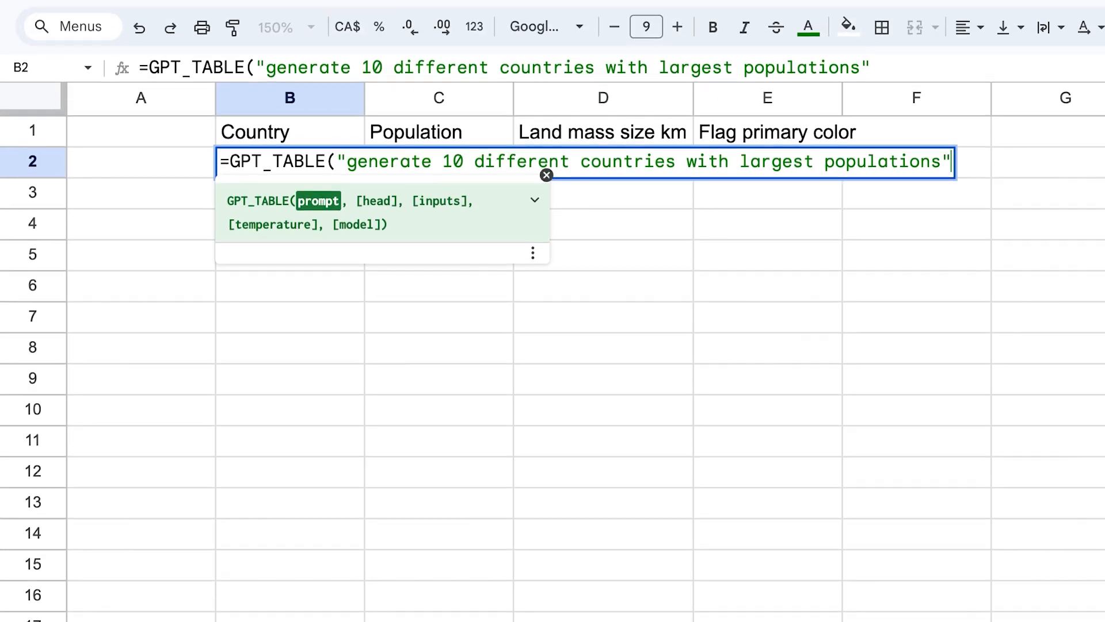
# Change the prompt to "generate a table of 10 different countries with largest populations".
pyautogui.click(354, 65)
pyautogui.write('a table')
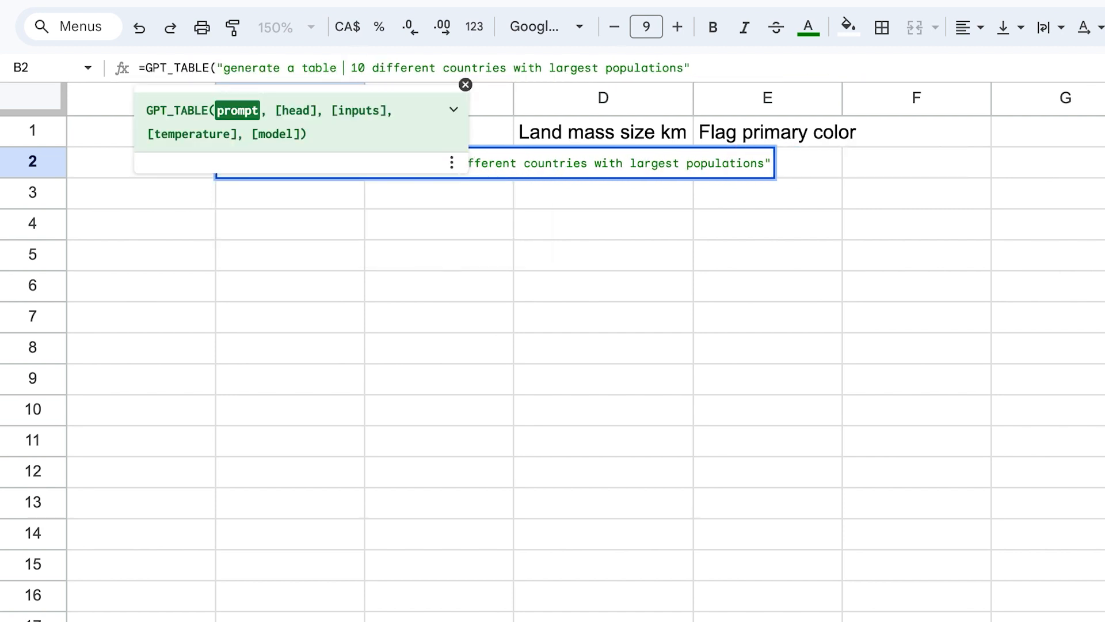
pyautogui.write(' of')
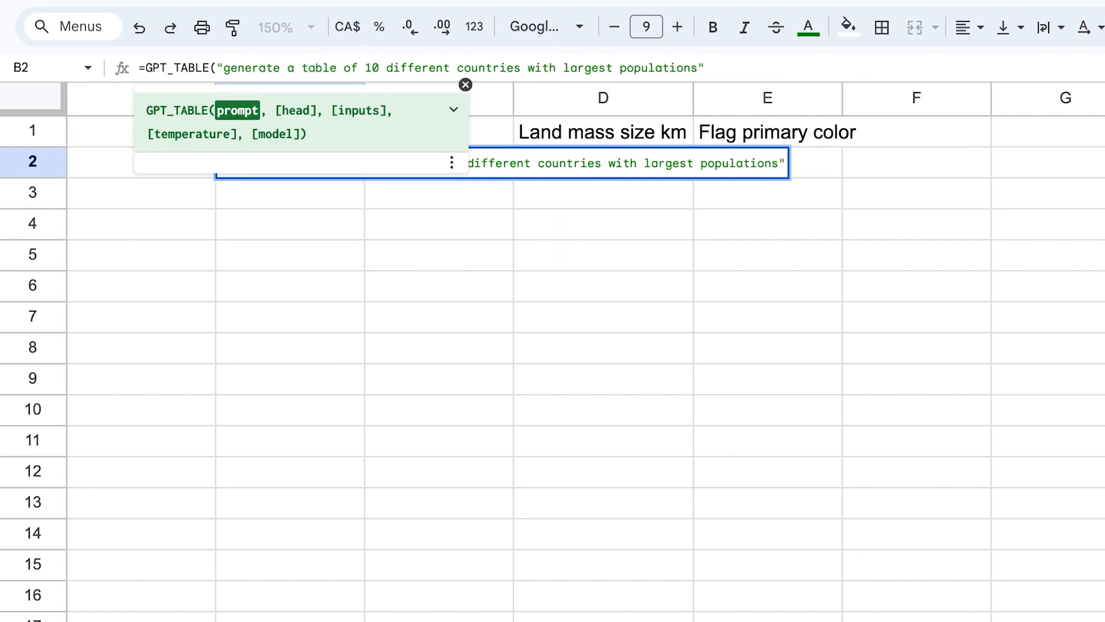
# Add the header range B1:E1 as the head argument and enter the GPT_TABLE formula in B2.
pyautogui.click(724, 66)
pyautogui.write(',')
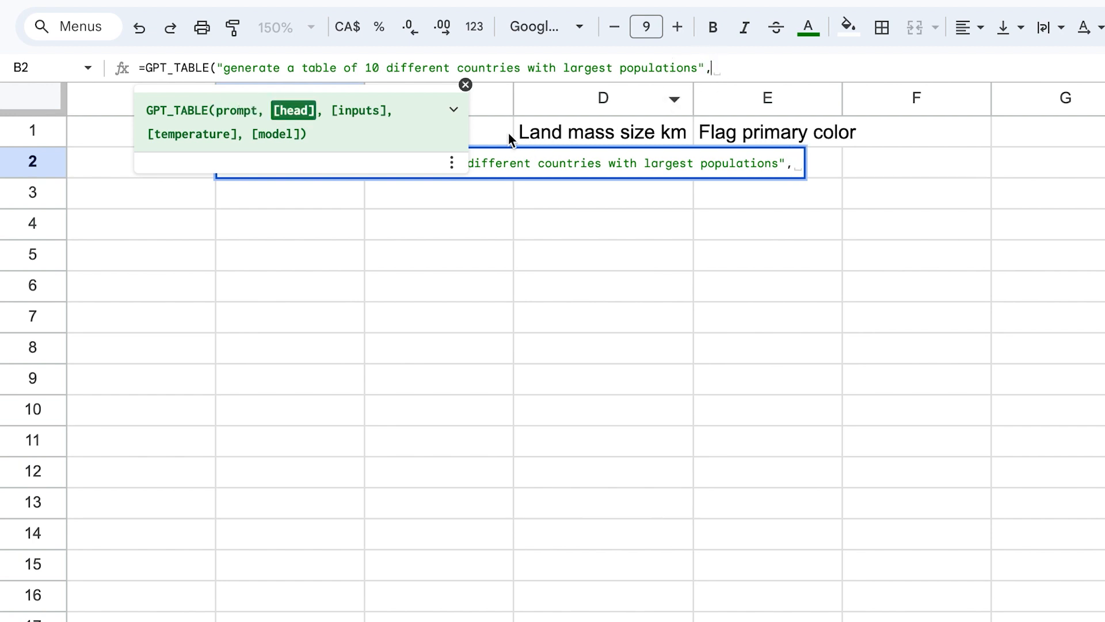
pyautogui.click(458, 115)
pyautogui.click(457, 112)
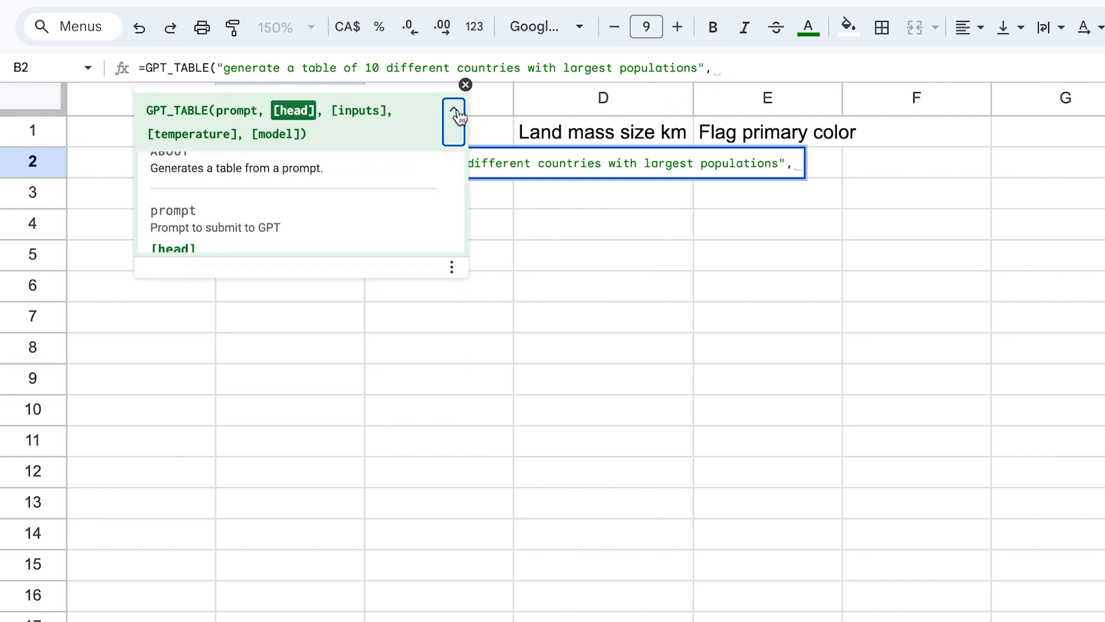
pyautogui.click(466, 85)
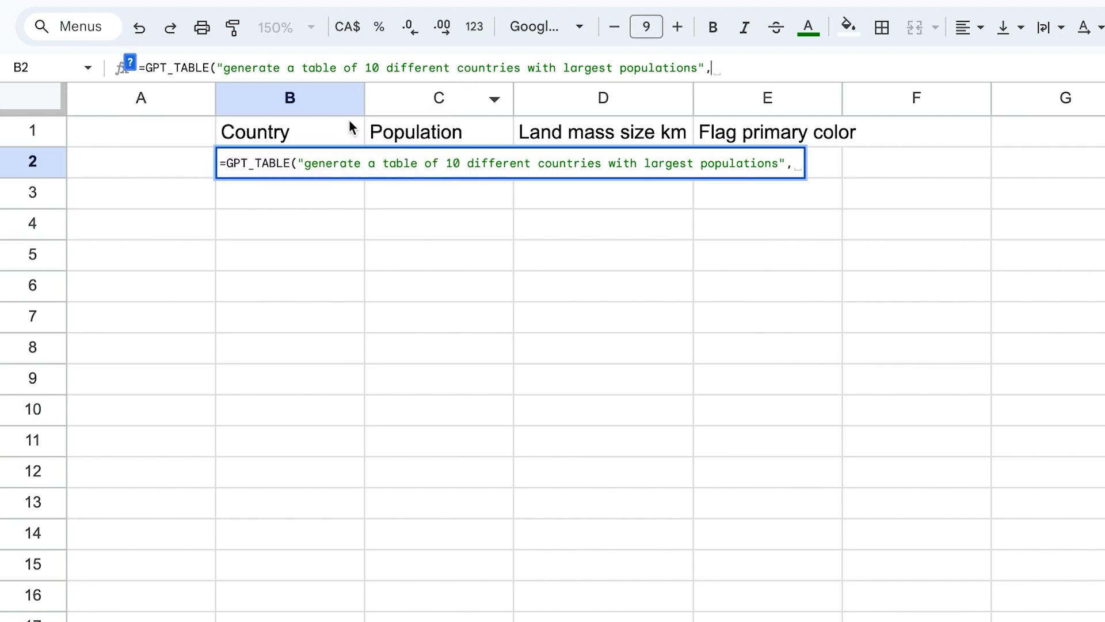
pyautogui.click(285, 132)
pyautogui.moveTo(285, 132); pyautogui.dragTo(750, 136)
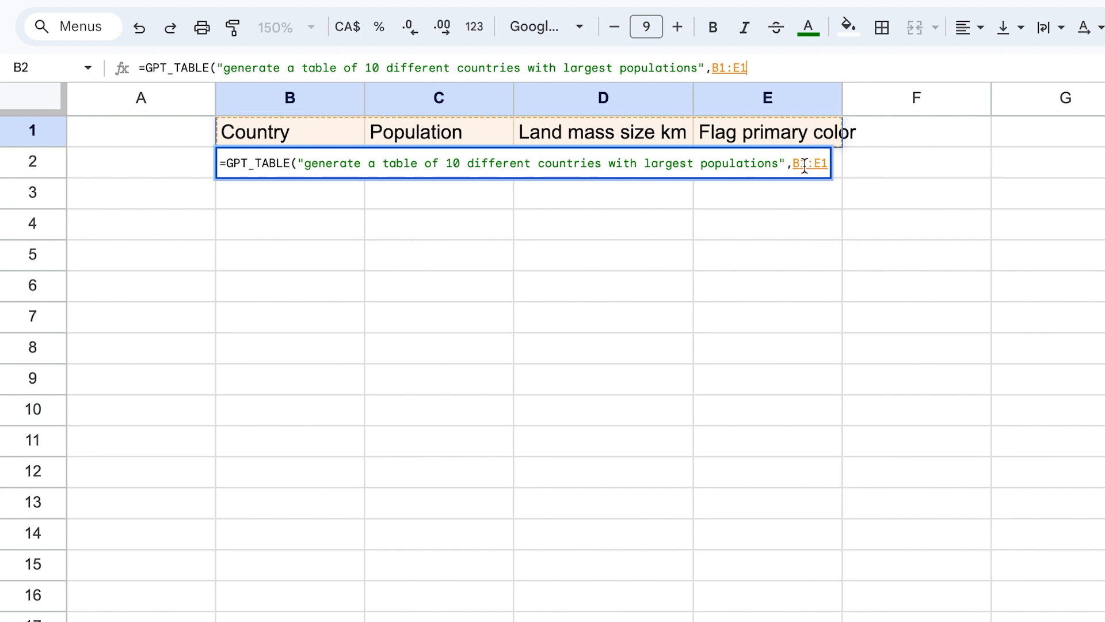
pyautogui.write(')')
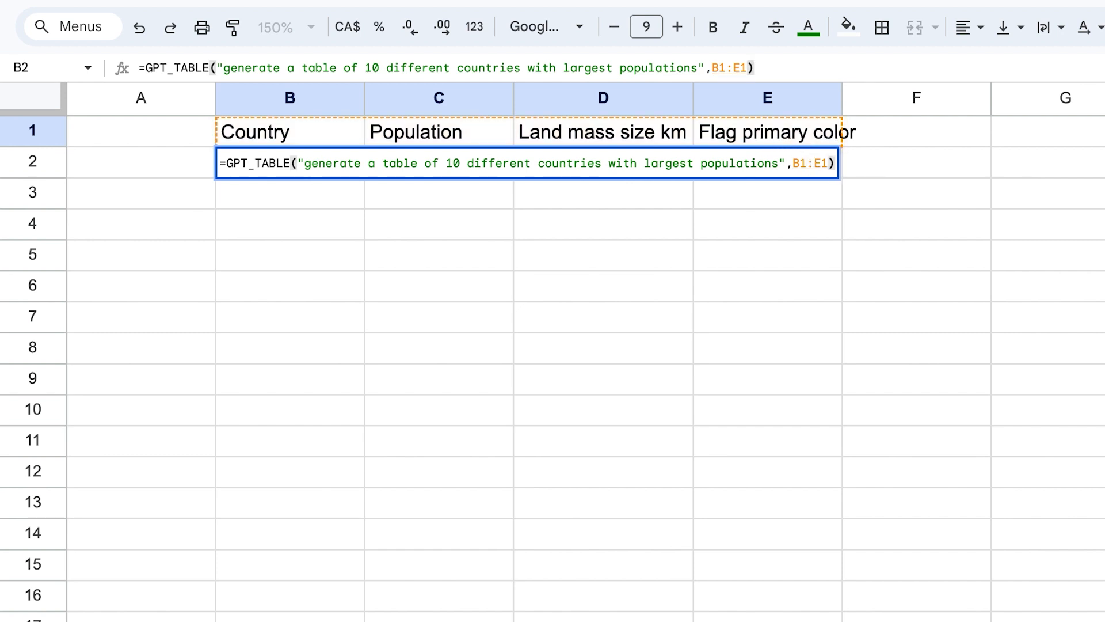
pyautogui.press('Return')
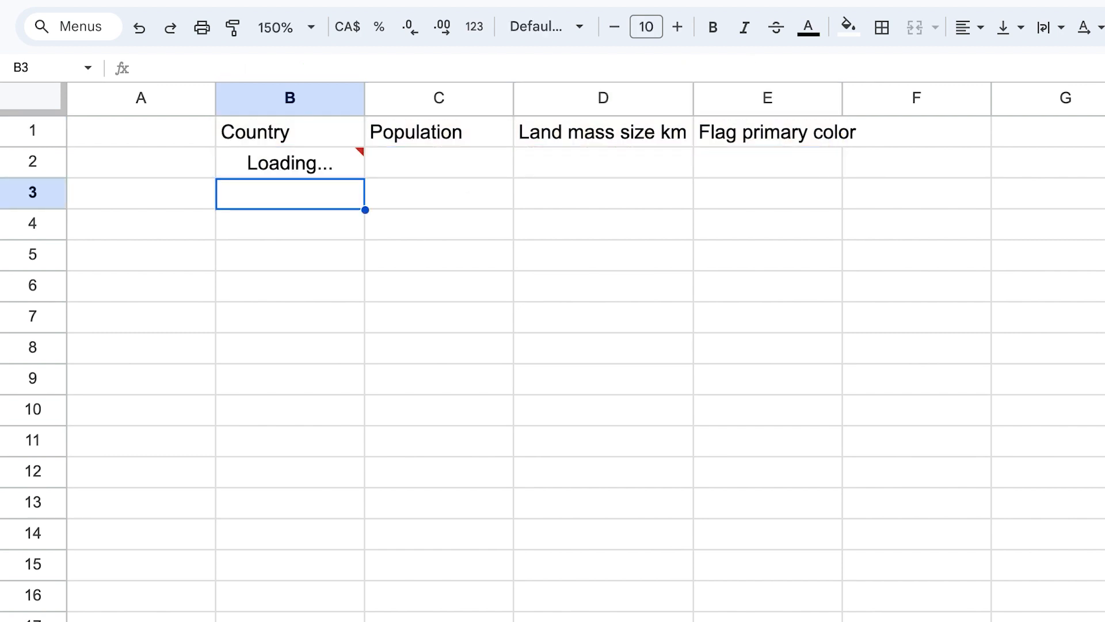
# Auto-fit column E's width to the generated table contents.
pyautogui.doubleClick(842, 96)
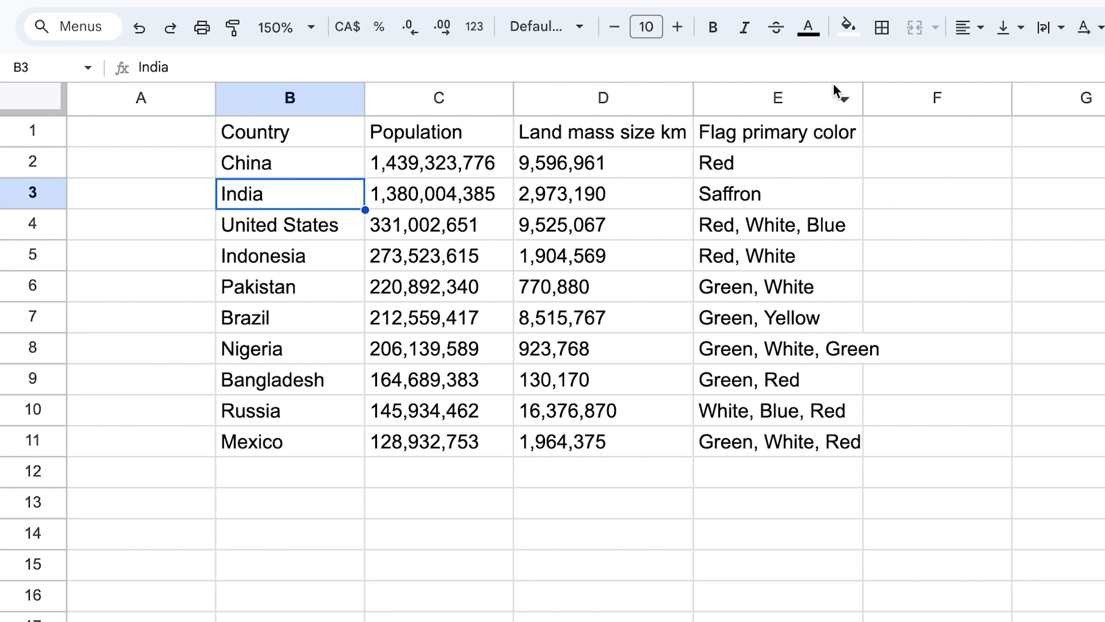
pyautogui.click(325, 163)
pyautogui.moveTo(530, 196); pyautogui.dragTo(787, 440)
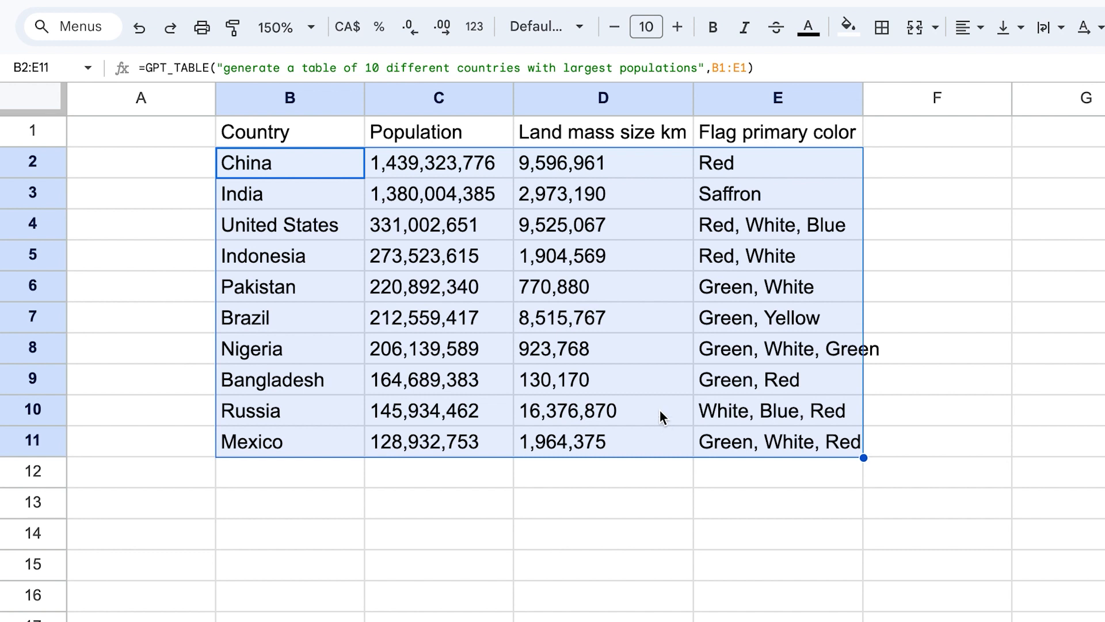
# Review the generated country table column by column.
pyautogui.click(633, 532)
pyautogui.moveTo(306, 173); pyautogui.dragTo(308, 426)
pyautogui.moveTo(441, 167); pyautogui.dragTo(460, 411)
pyautogui.moveTo(577, 164); pyautogui.dragTo(577, 256)
pyautogui.moveTo(577, 311); pyautogui.dragTo(596, 440)
pyautogui.moveTo(757, 159); pyautogui.dragTo(783, 427)
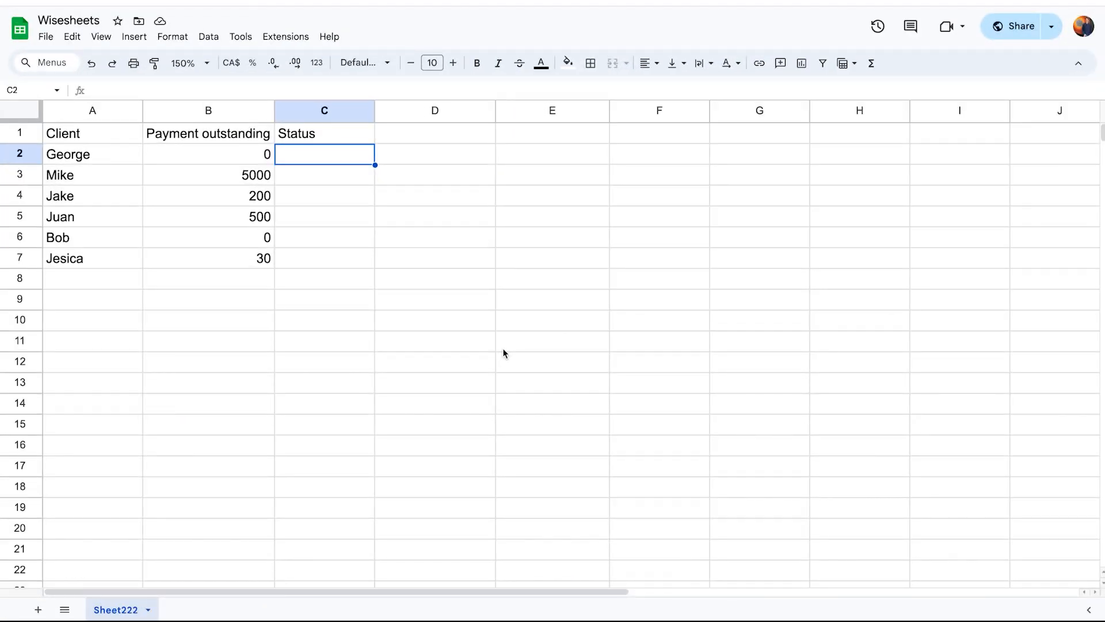
# Examine the client names and payment outstanding amounts on the new sheet.
pyautogui.moveTo(78, 129); pyautogui.dragTo(237, 257)
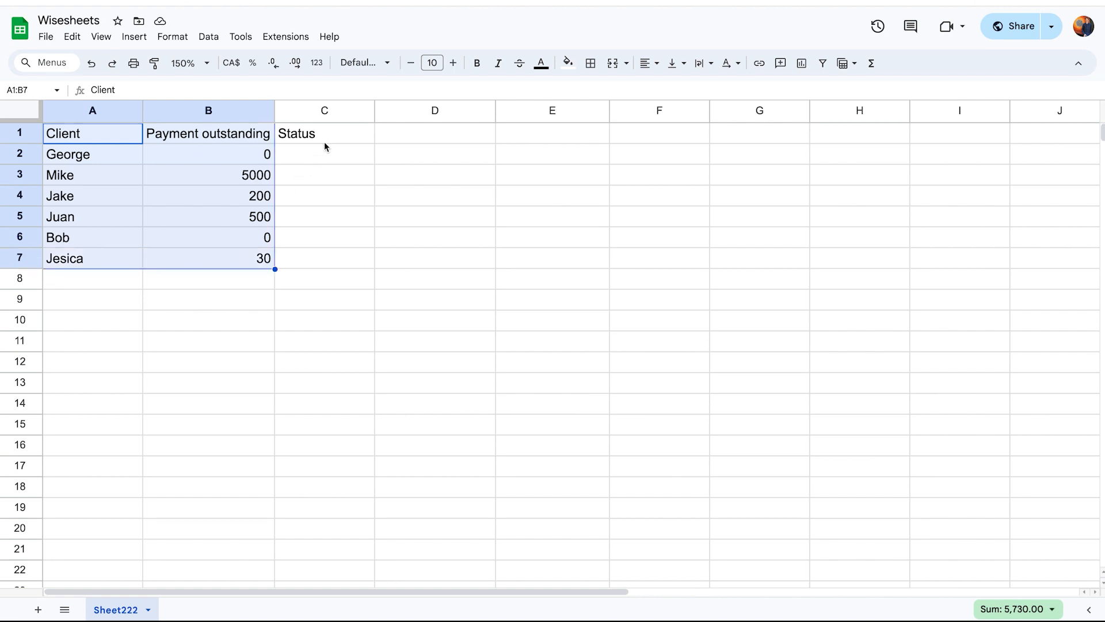
pyautogui.click(324, 141)
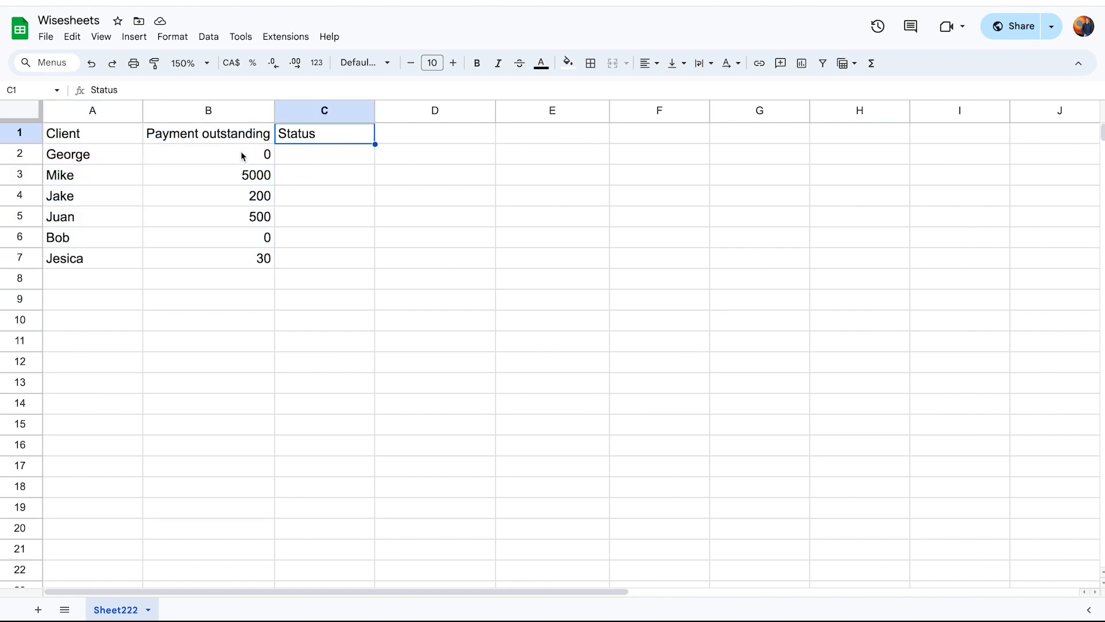
pyautogui.click(241, 156)
pyautogui.click(306, 158)
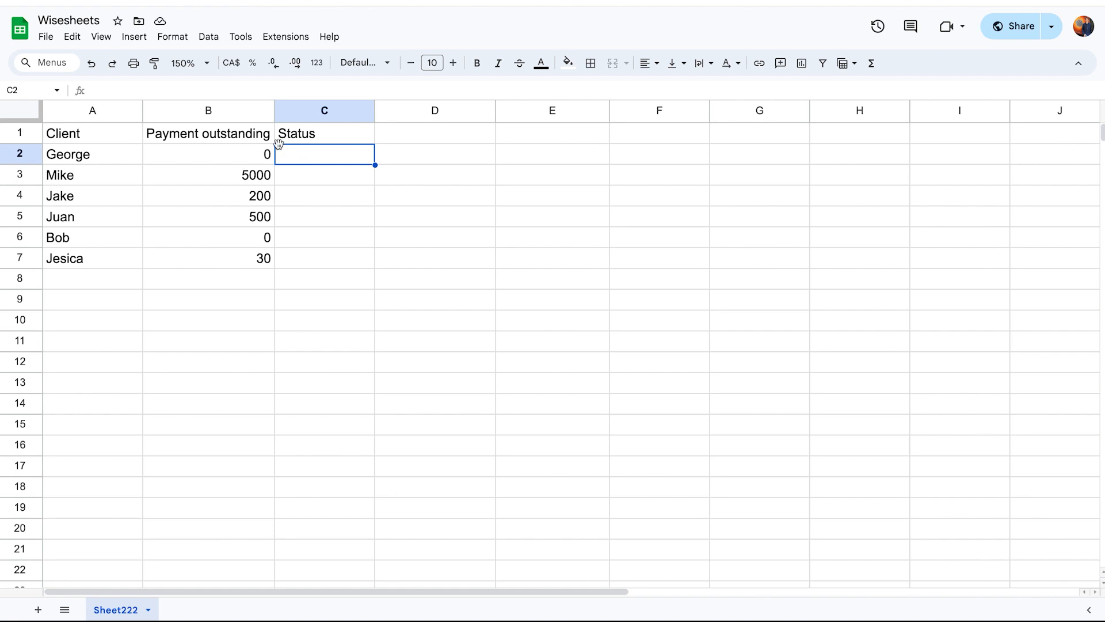
pyautogui.moveTo(237, 150); pyautogui.dragTo(257, 260)
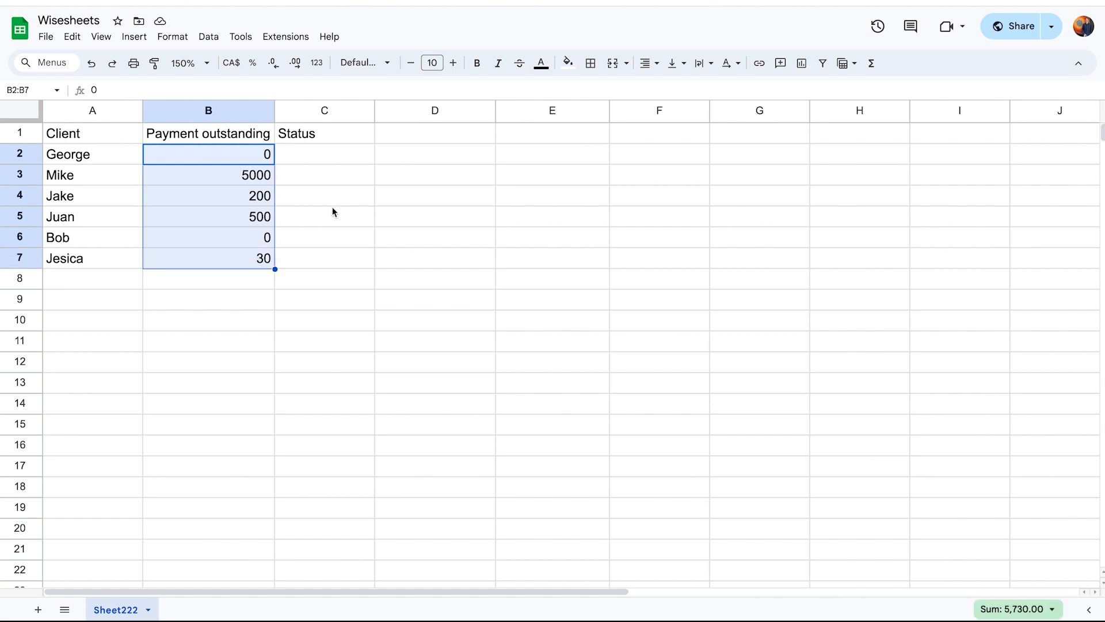
pyautogui.click(316, 155)
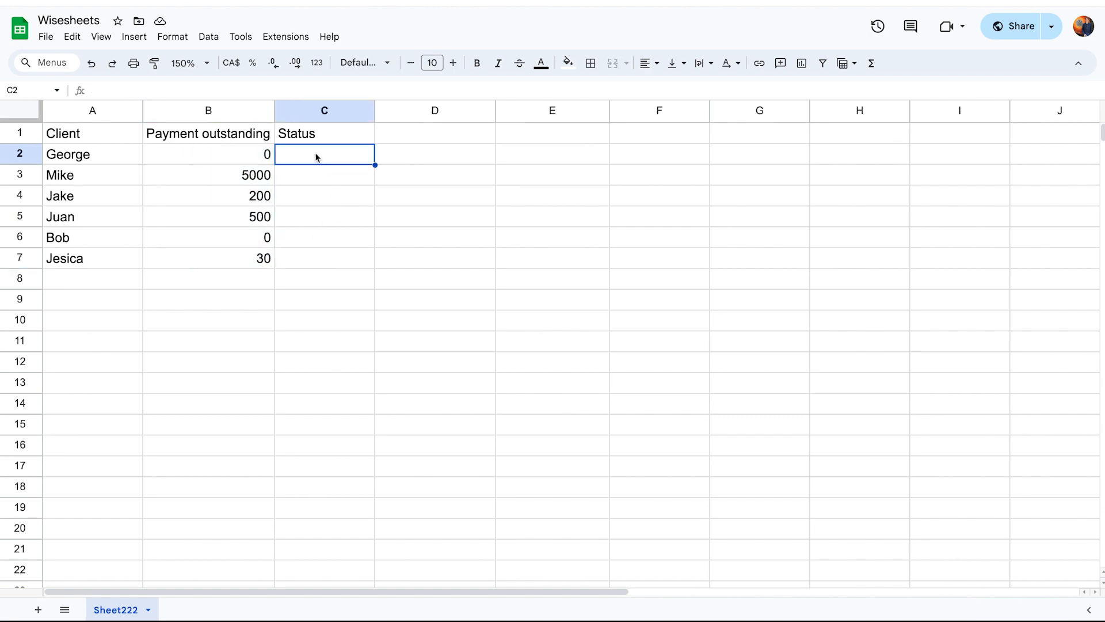
# In cell C2 under Status, start a GPT_CLASSIFY formula with a nested CONCATENATE function.
pyautogui.write('=gpt')
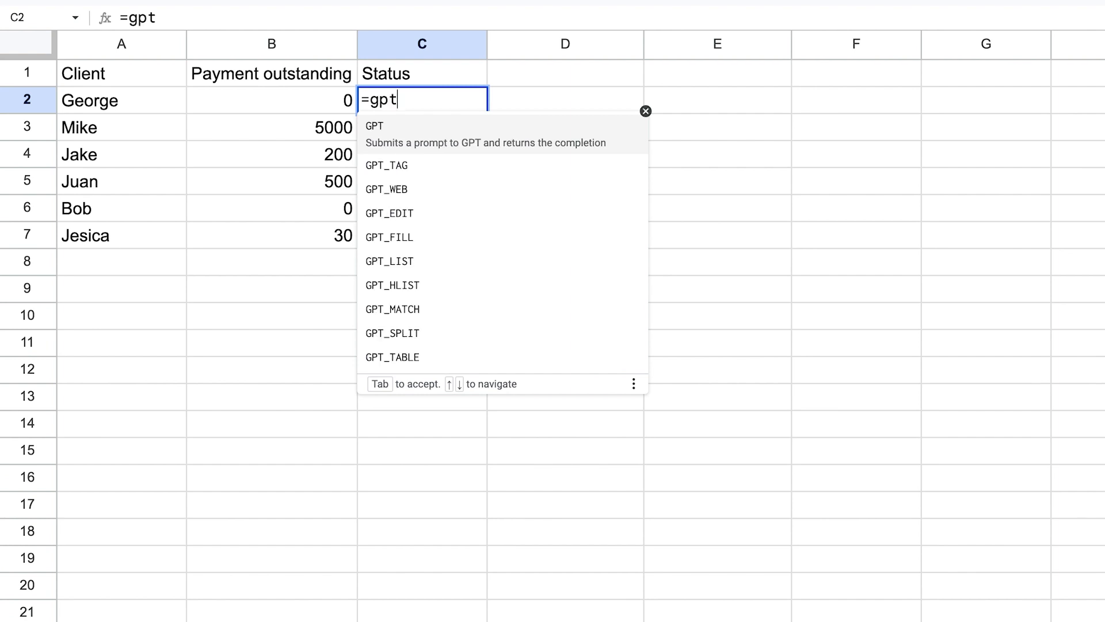
pyautogui.write('_cl')
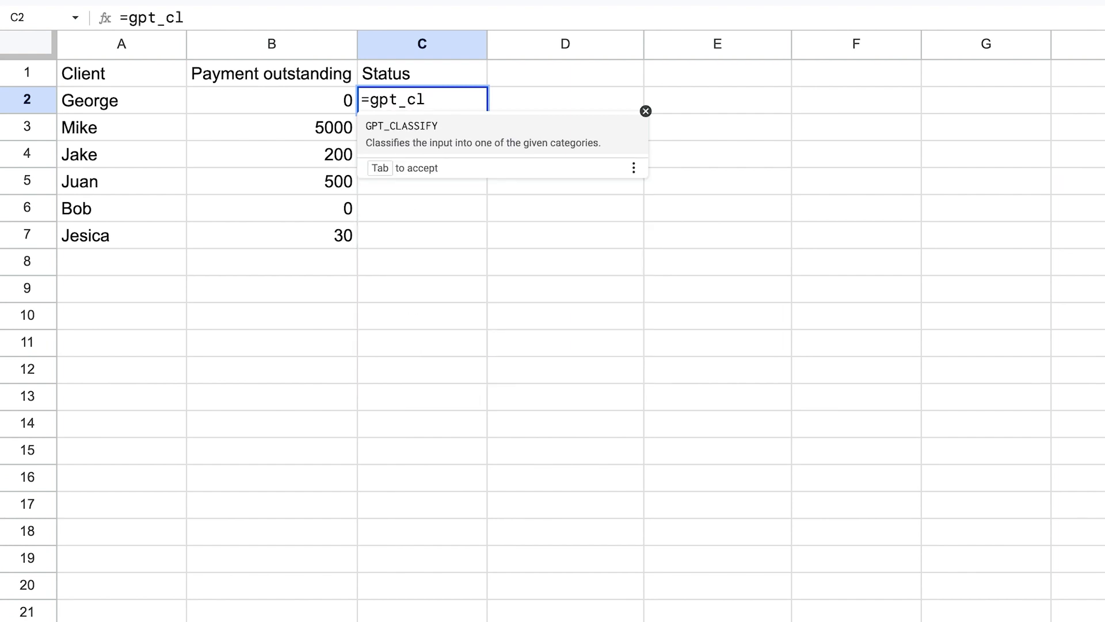
pyautogui.press('Tab')
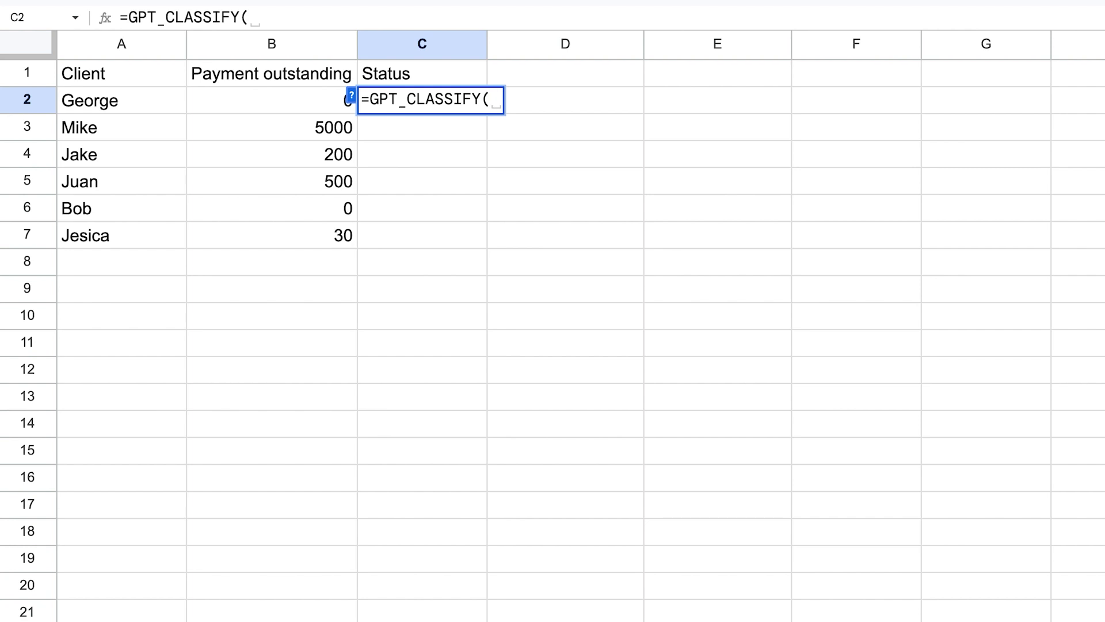
pyautogui.click(351, 94)
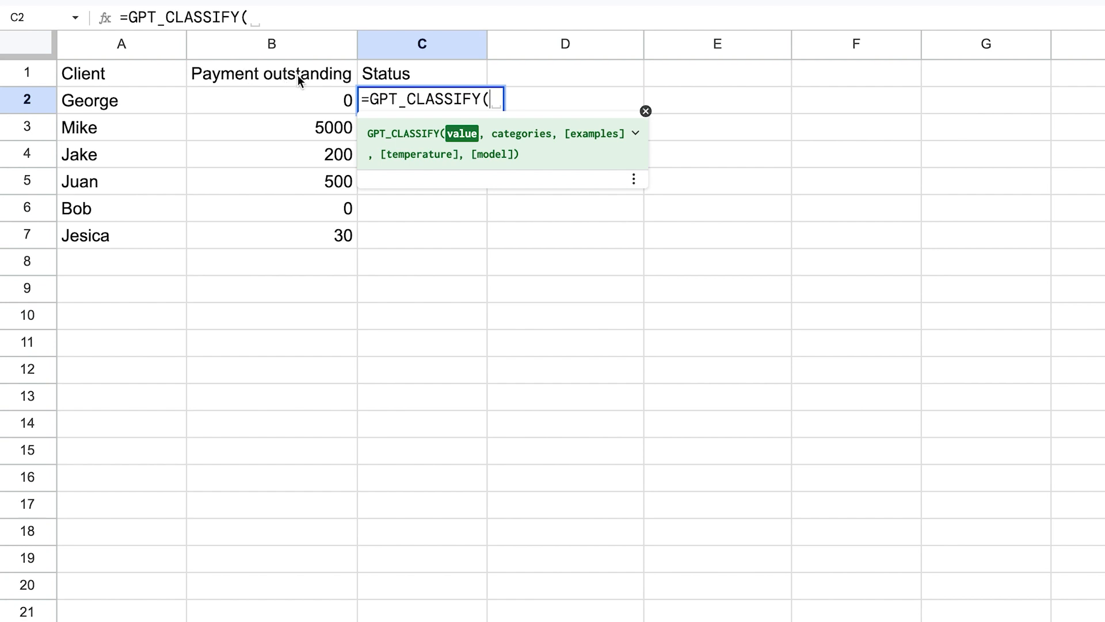
pyautogui.write('CON')
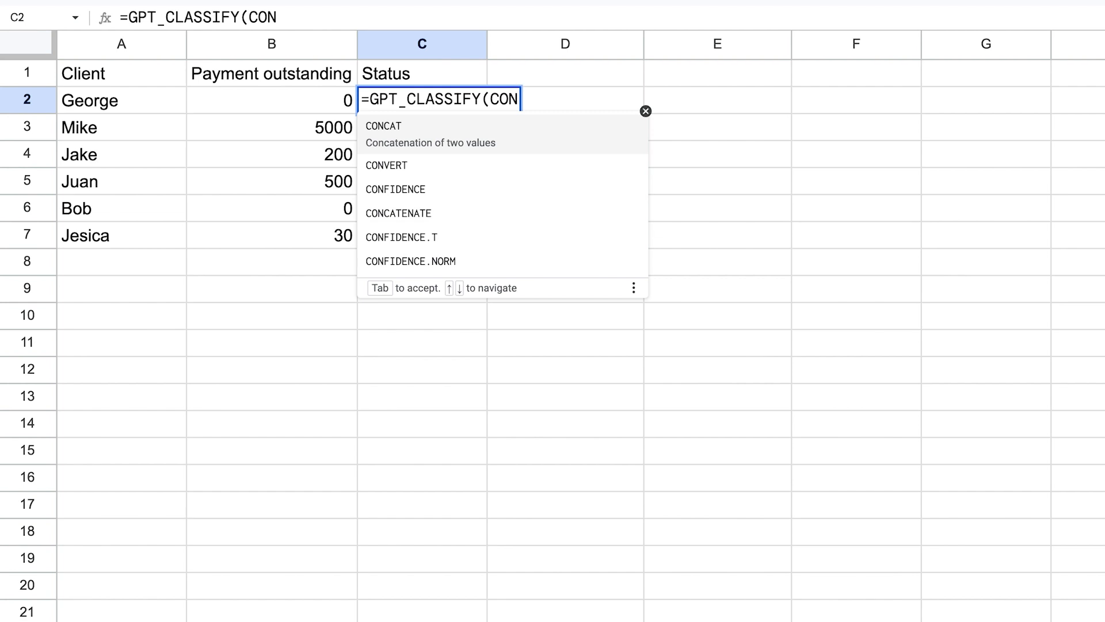
pyautogui.press('Down')
pyautogui.press('Down')
pyautogui.press('Down')
pyautogui.press('Tab')
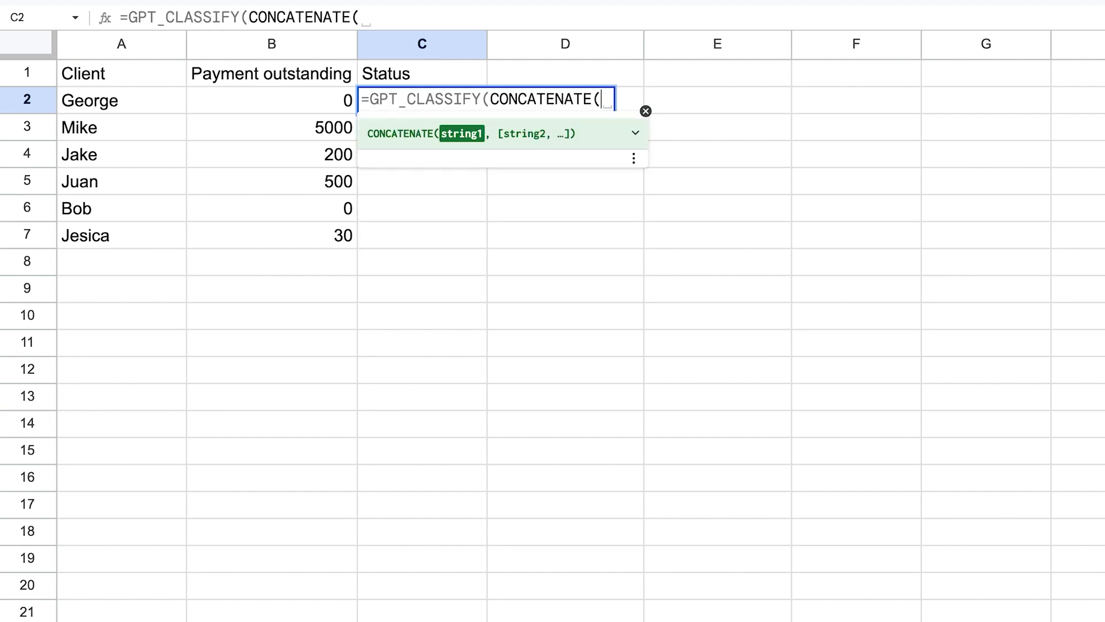
# Set CONCATENATE's arguments to B1 and B2.
pyautogui.click(261, 73)
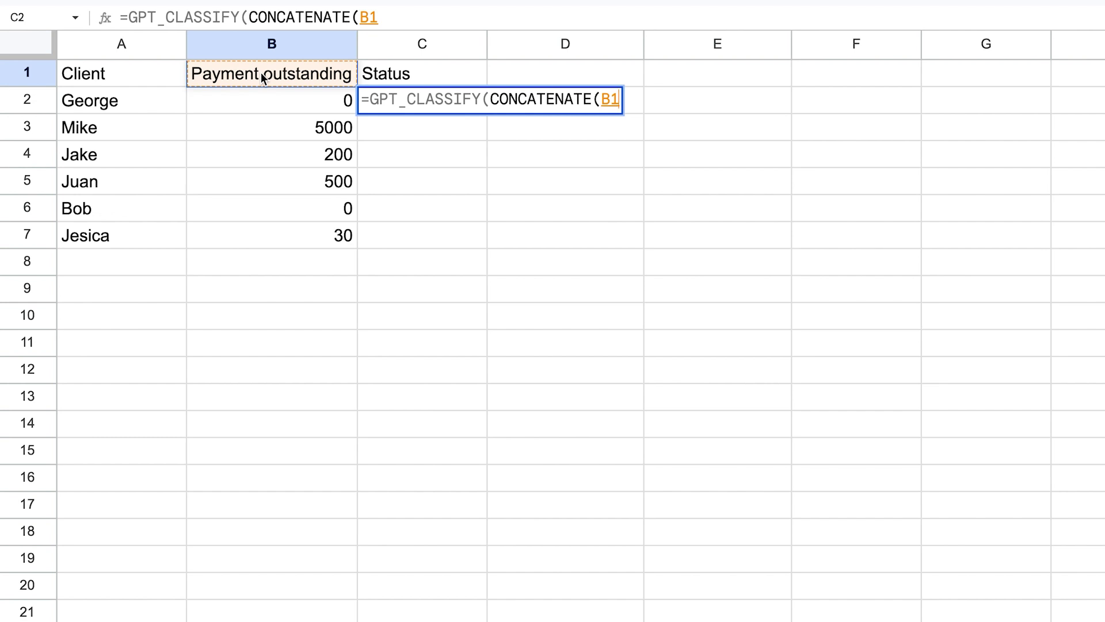
pyautogui.write(',')
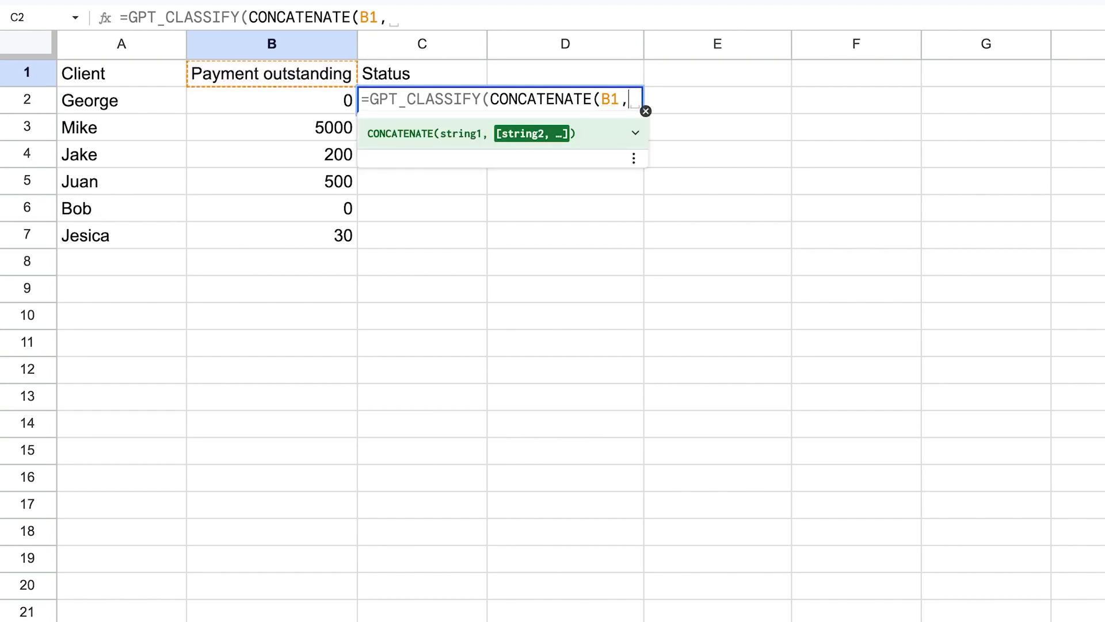
pyautogui.click(276, 103)
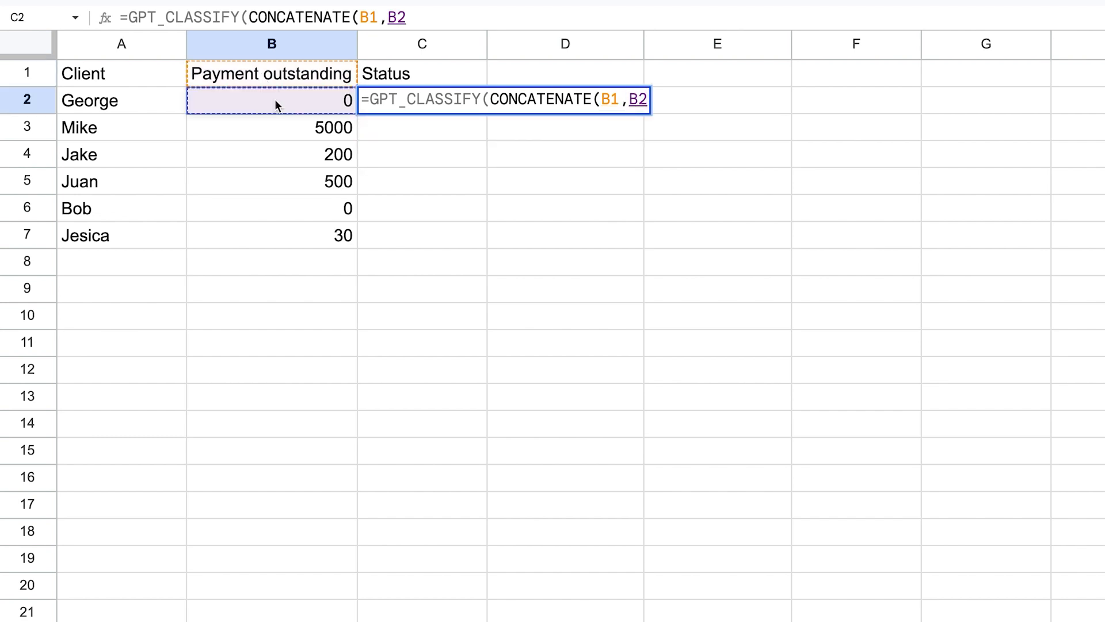
pyautogui.write(')')
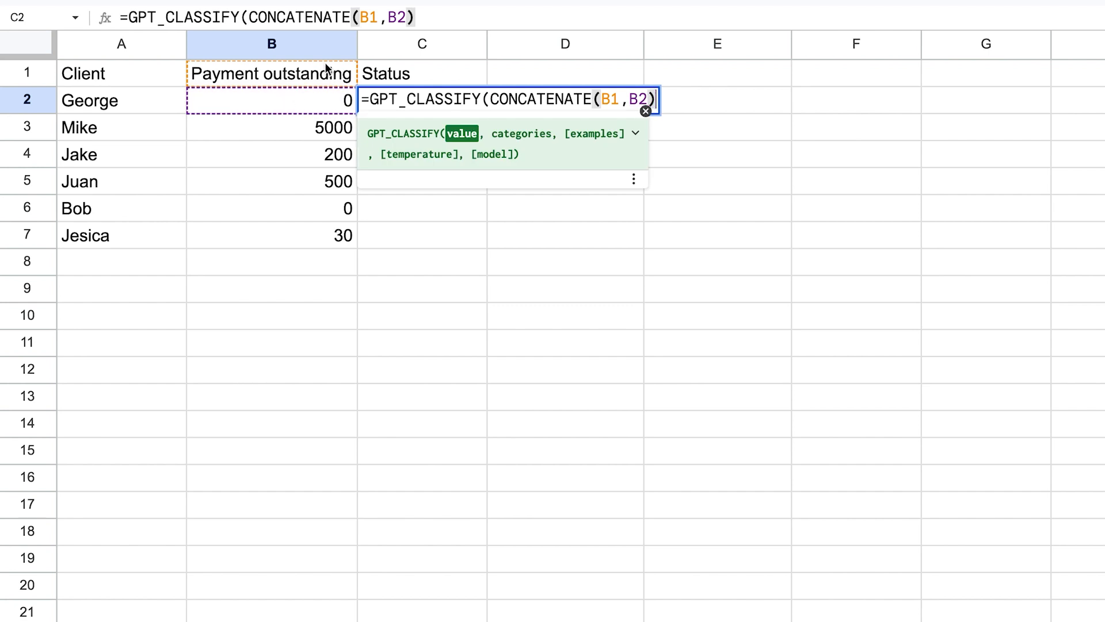
# Make the B1 reference inside CONCATENATE absolute as $B$1.
pyautogui.click(395, 17)
pyautogui.click(286, 18)
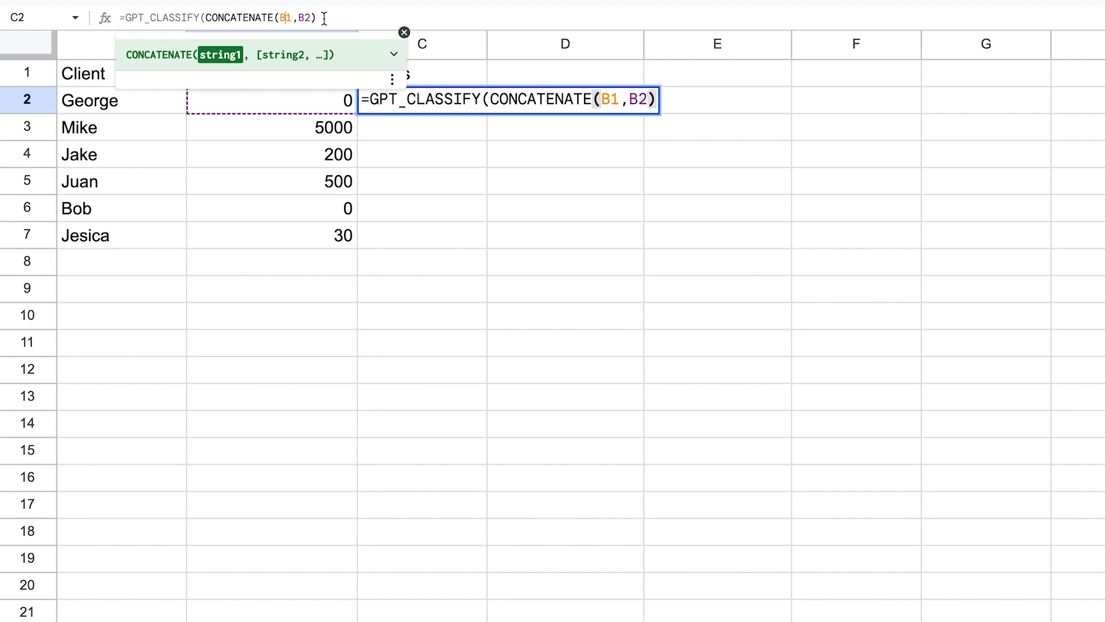
pyautogui.press('F4')
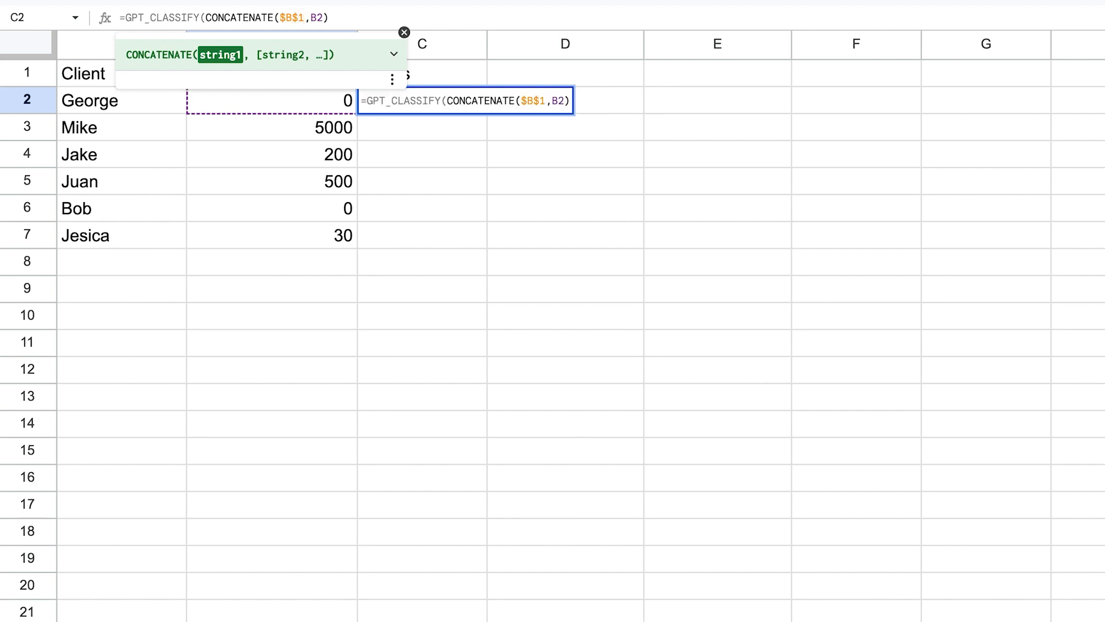
pyautogui.press('Right')
pyautogui.press('Right')
pyautogui.press('Right')
pyautogui.press('Right')
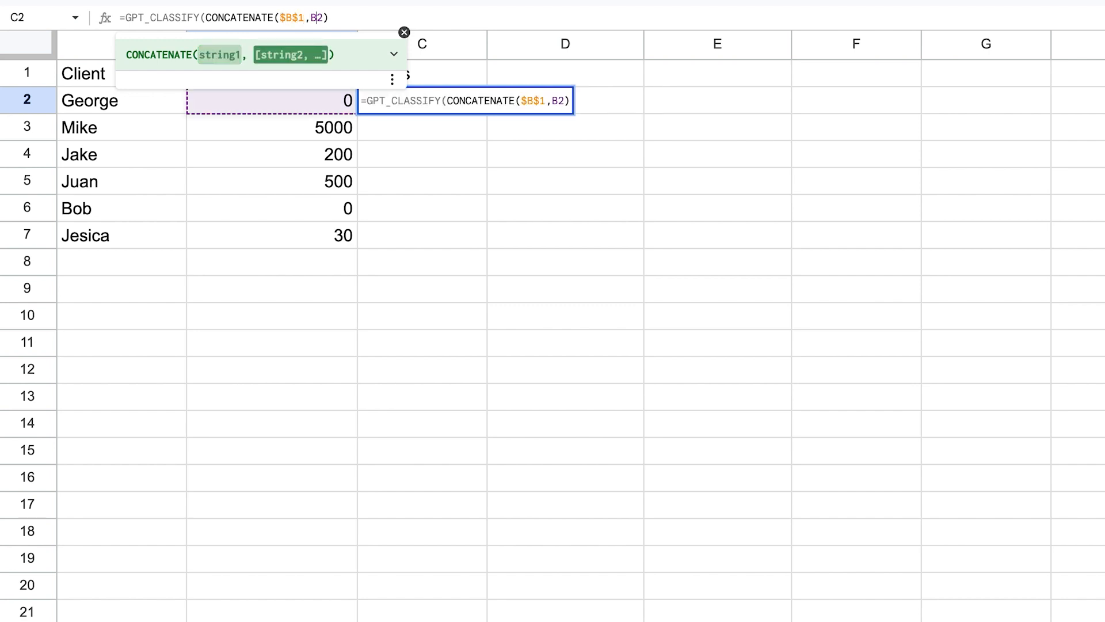
# Add the categories "Paid, Not paid" to GPT_CLASSIFY and enter the formula.
pyautogui.write(',')
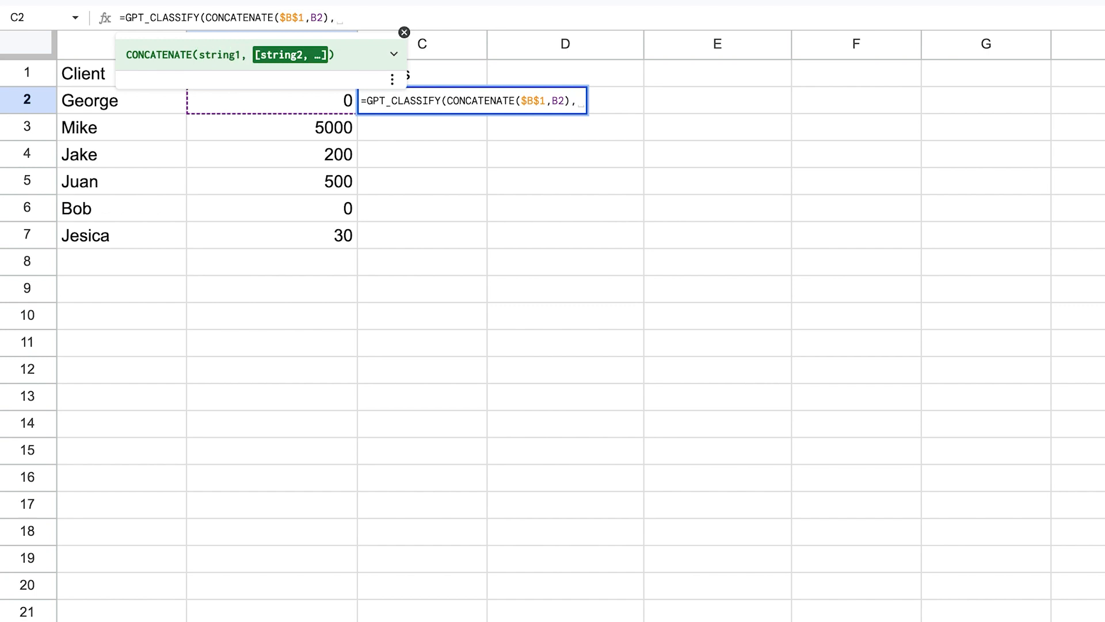
pyautogui.write('"PAID')
pyautogui.press('BackSpace')
pyautogui.press('BackSpace')
pyautogui.press('BackSpace')
pyautogui.press('BackSpace')
pyautogui.write('aid,')
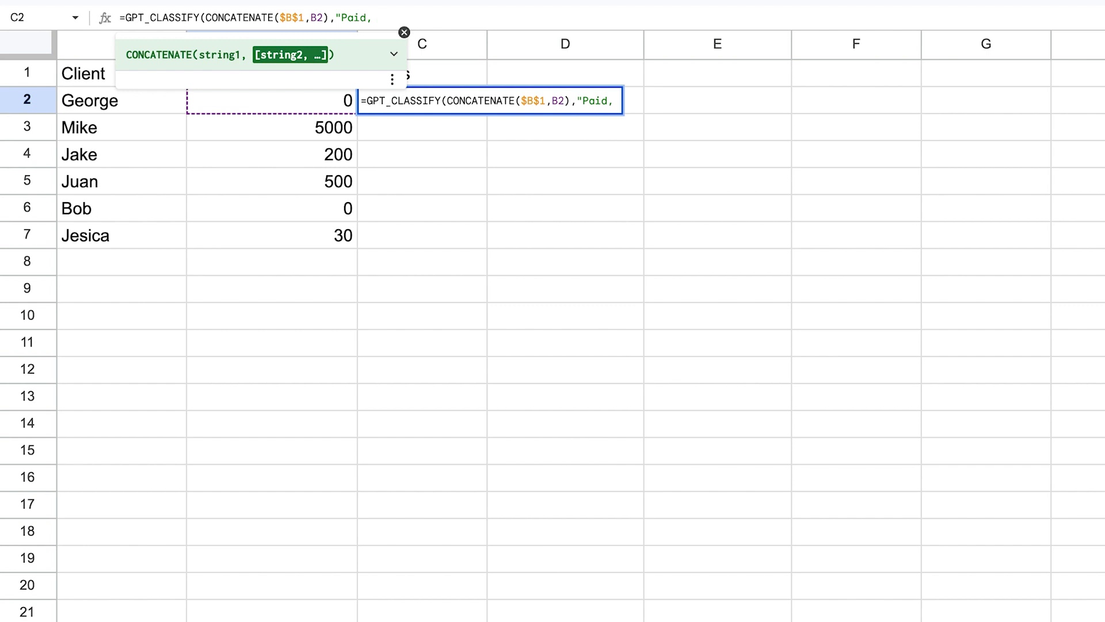
pyautogui.write(' Not paid')
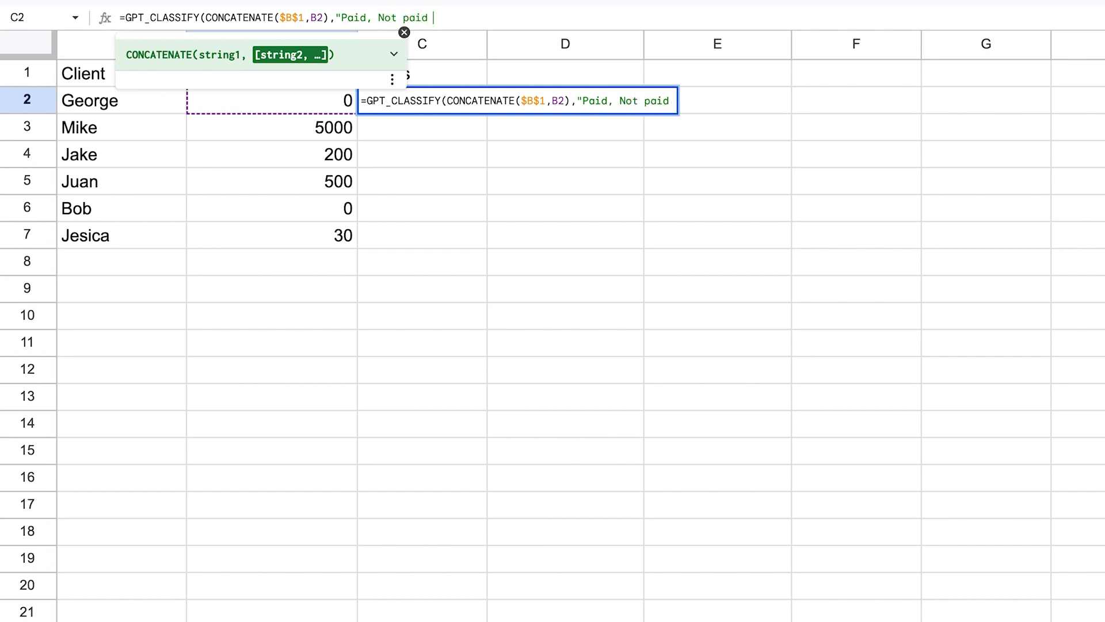
pyautogui.write('")')
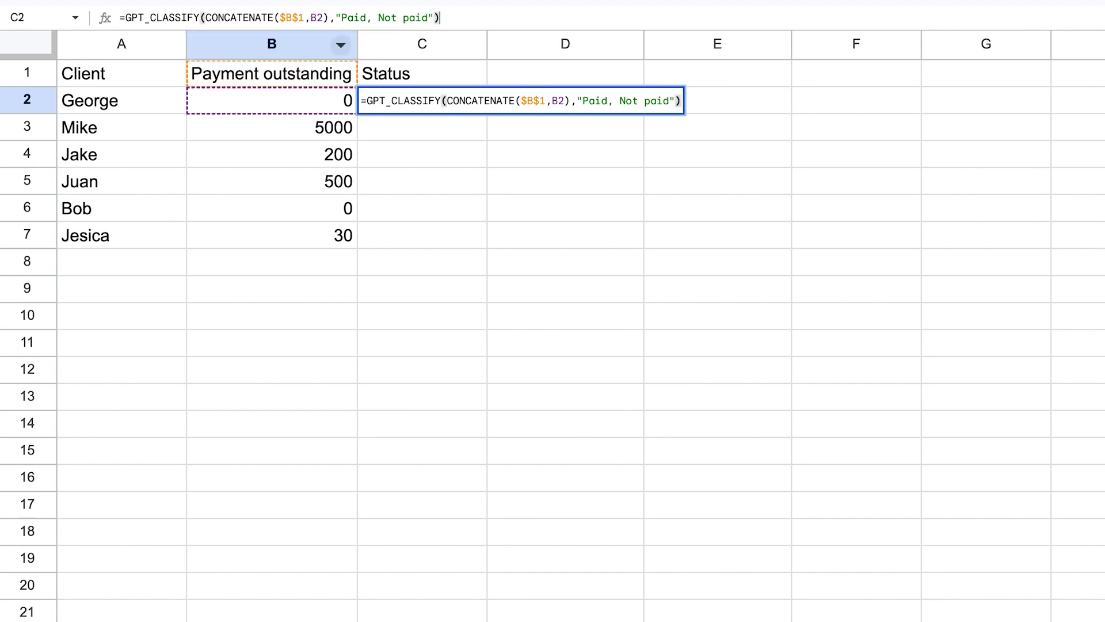
pyautogui.press('Return')
# Fill the C2 classification formula down through C7.
pyautogui.click(435, 99)
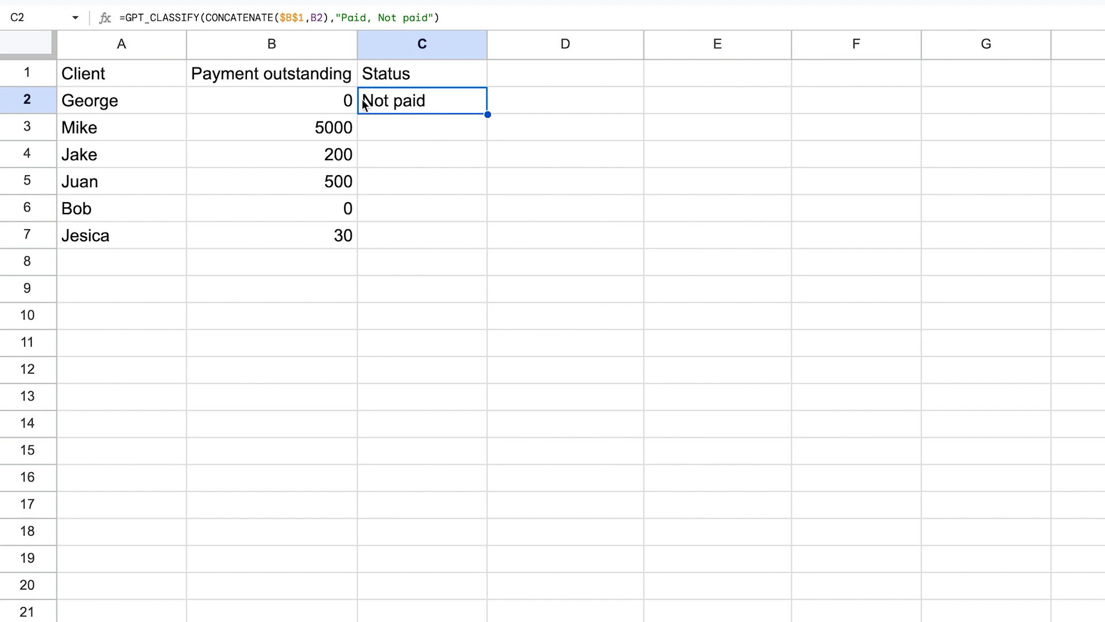
pyautogui.moveTo(347, 102); pyautogui.dragTo(346, 240)
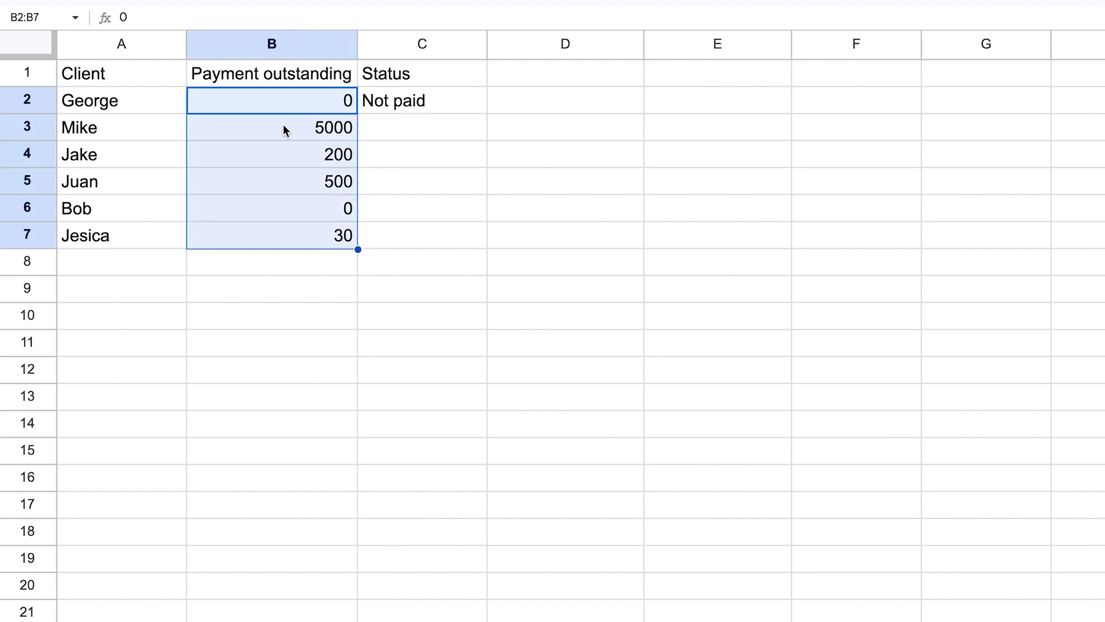
pyautogui.moveTo(136, 106); pyautogui.dragTo(150, 229)
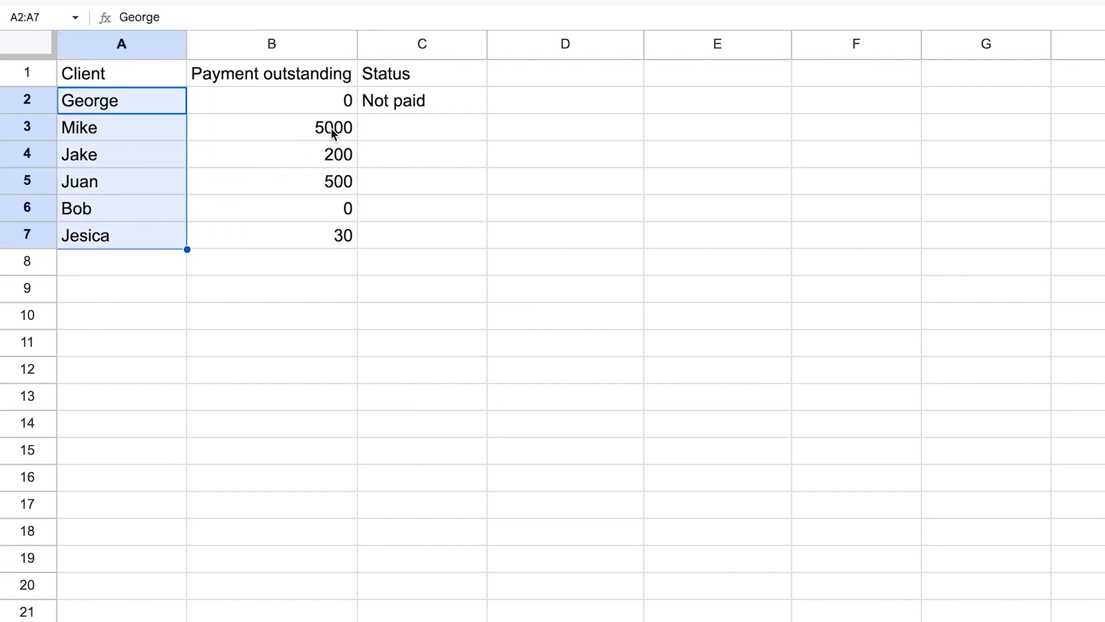
pyautogui.click(395, 109)
pyautogui.moveTo(488, 115); pyautogui.dragTo(469, 239)
pyautogui.click(453, 296)
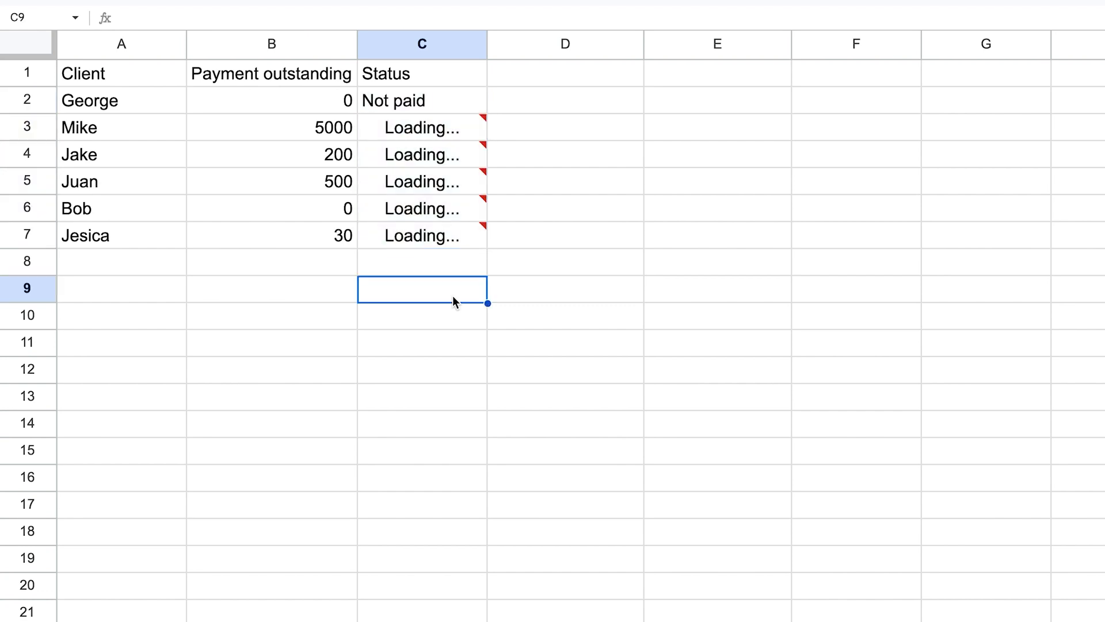
# Review the C7 classification formula and the client, payment and status ranges in the table.
pyautogui.click(436, 238)
pyautogui.click(294, 19)
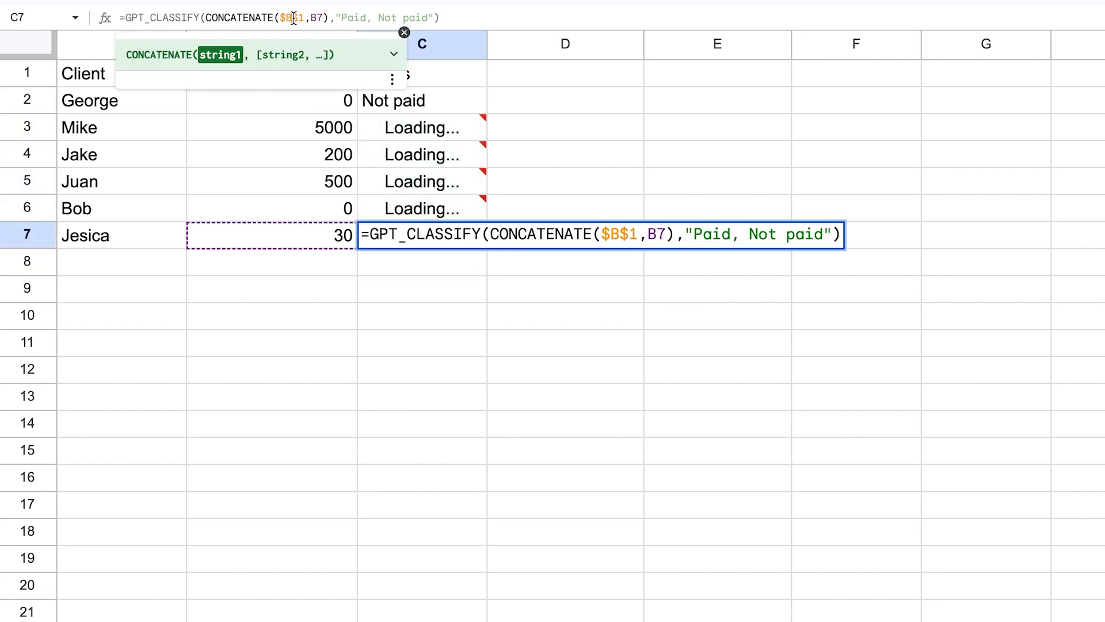
pyautogui.click(371, 289)
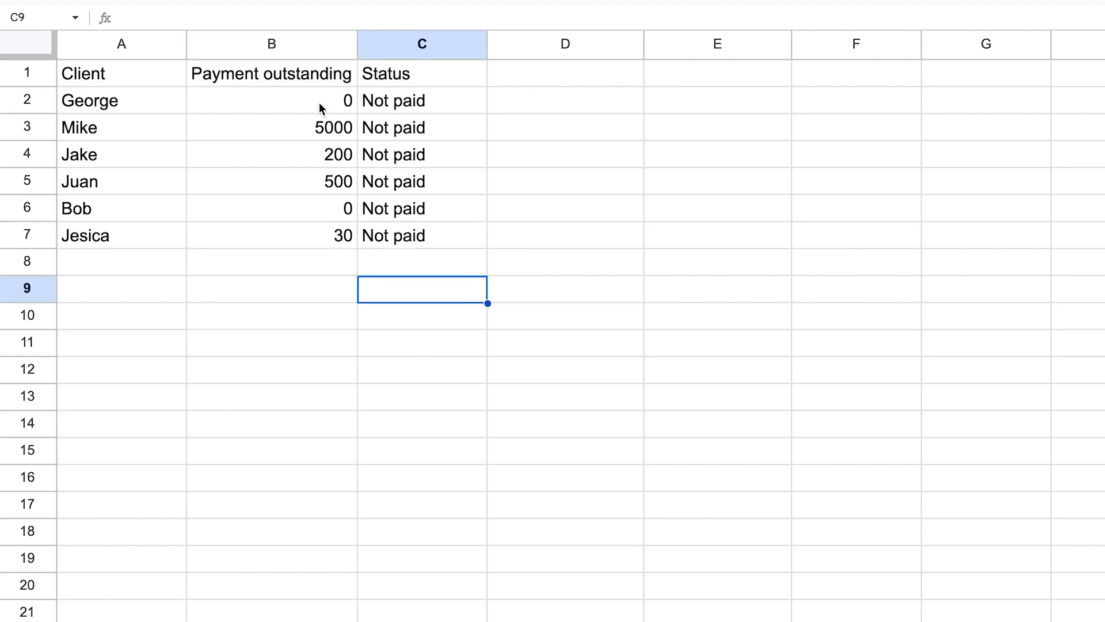
pyautogui.click(305, 78)
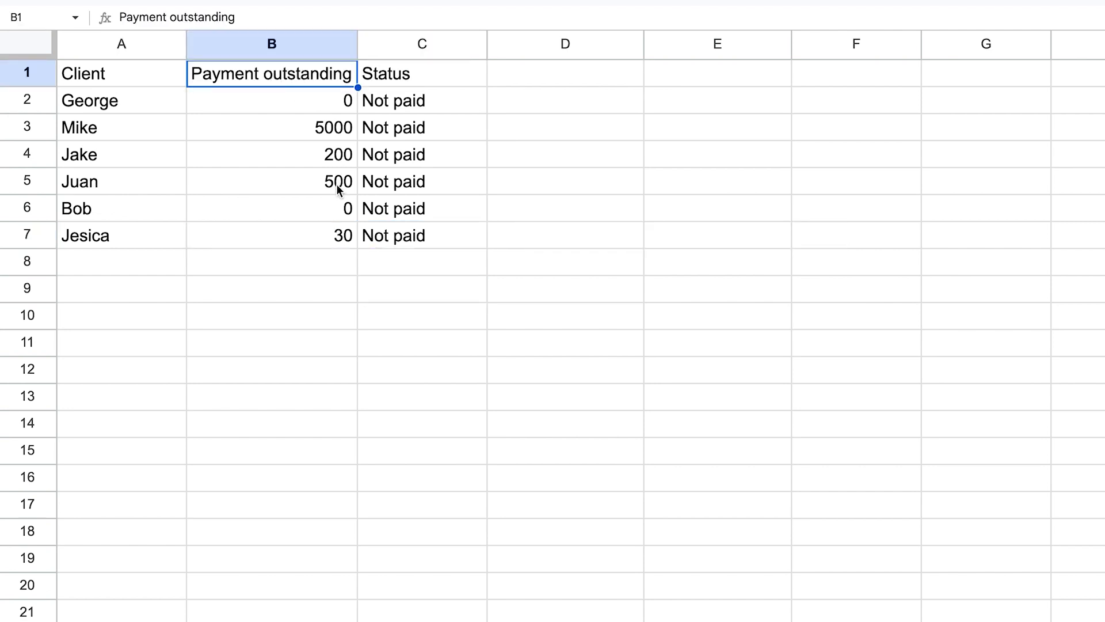
pyautogui.moveTo(409, 103); pyautogui.dragTo(416, 245)
pyautogui.click(415, 323)
pyautogui.moveTo(417, 99); pyautogui.dragTo(427, 246)
pyautogui.click(430, 315)
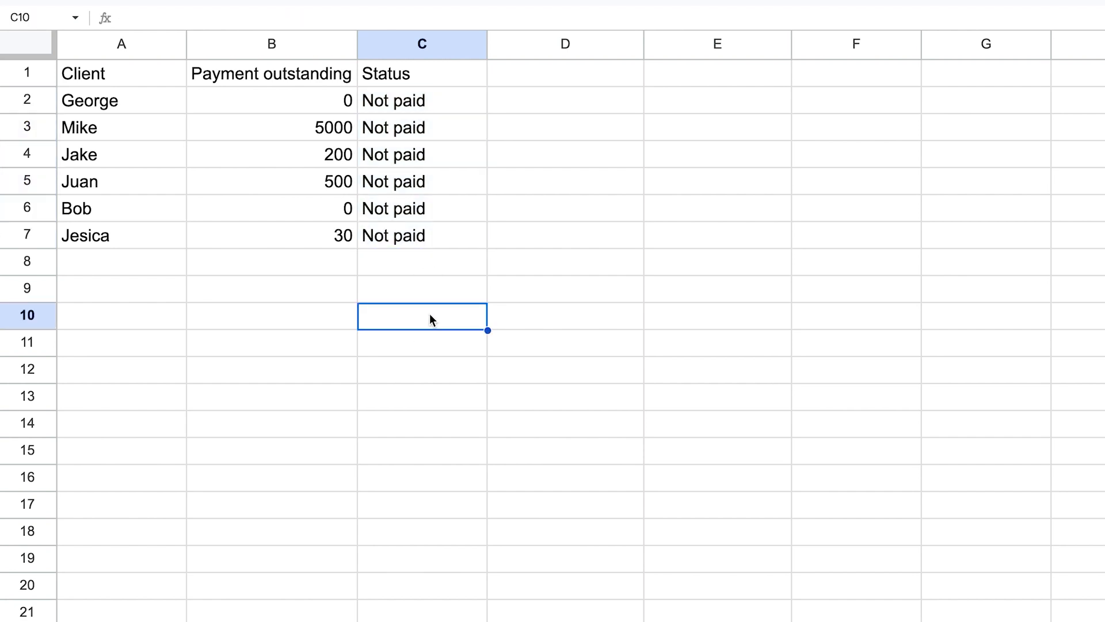
pyautogui.click(392, 99)
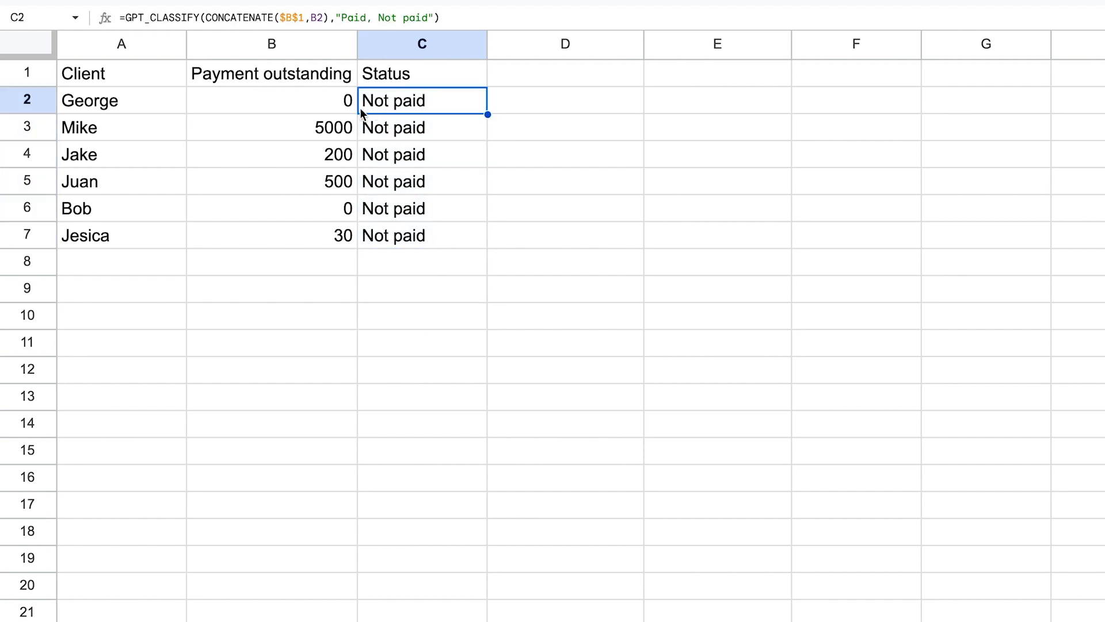
pyautogui.click(289, 75)
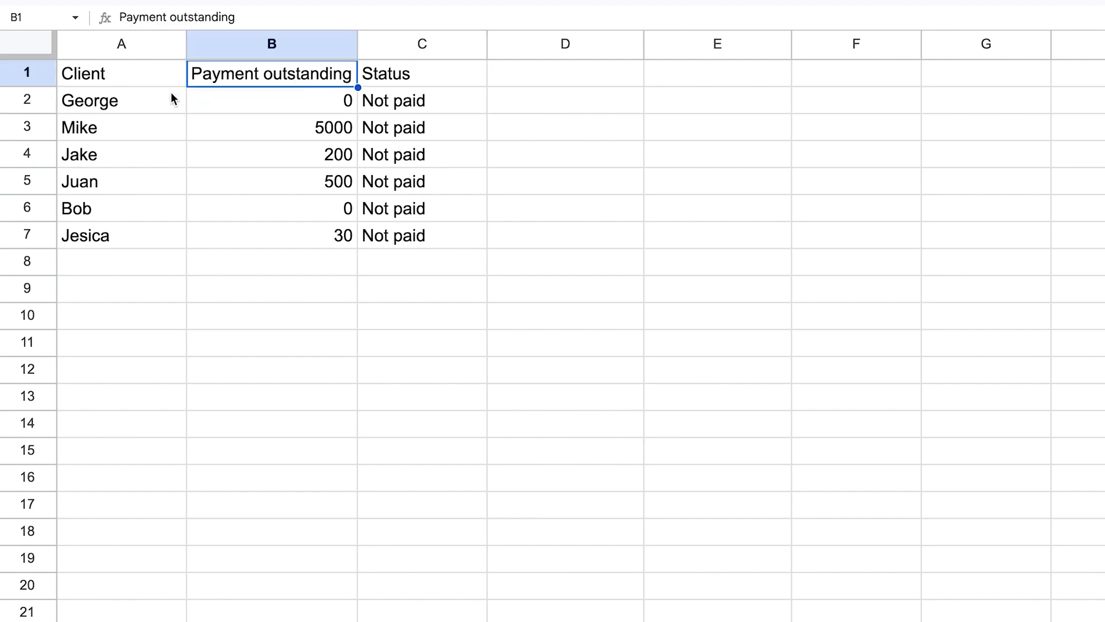
pyautogui.moveTo(142, 102); pyautogui.dragTo(144, 239)
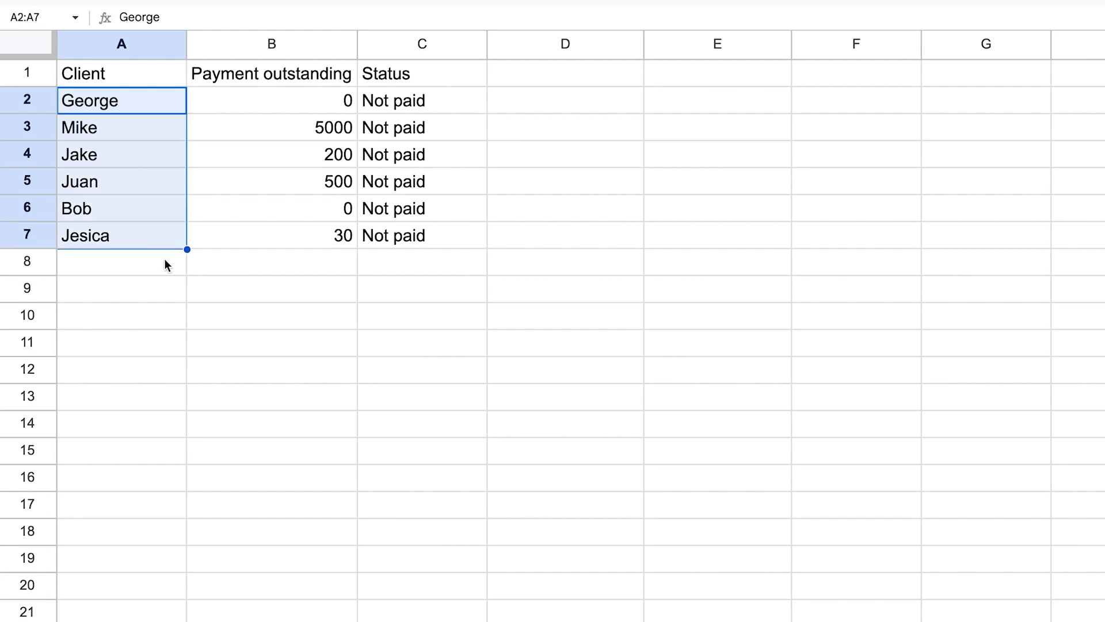
pyautogui.moveTo(317, 105); pyautogui.dragTo(321, 237)
pyautogui.click(441, 312)
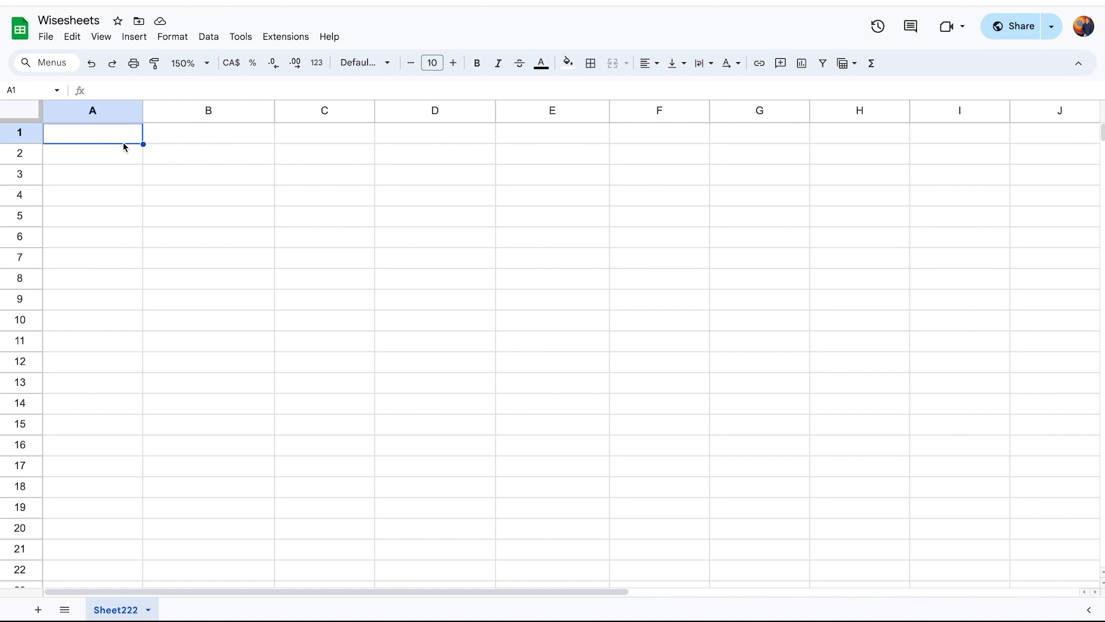
# In A1 of the new sheet, enter =GPT("give me 5 different names for green color variations").
pyautogui.write('=gp')
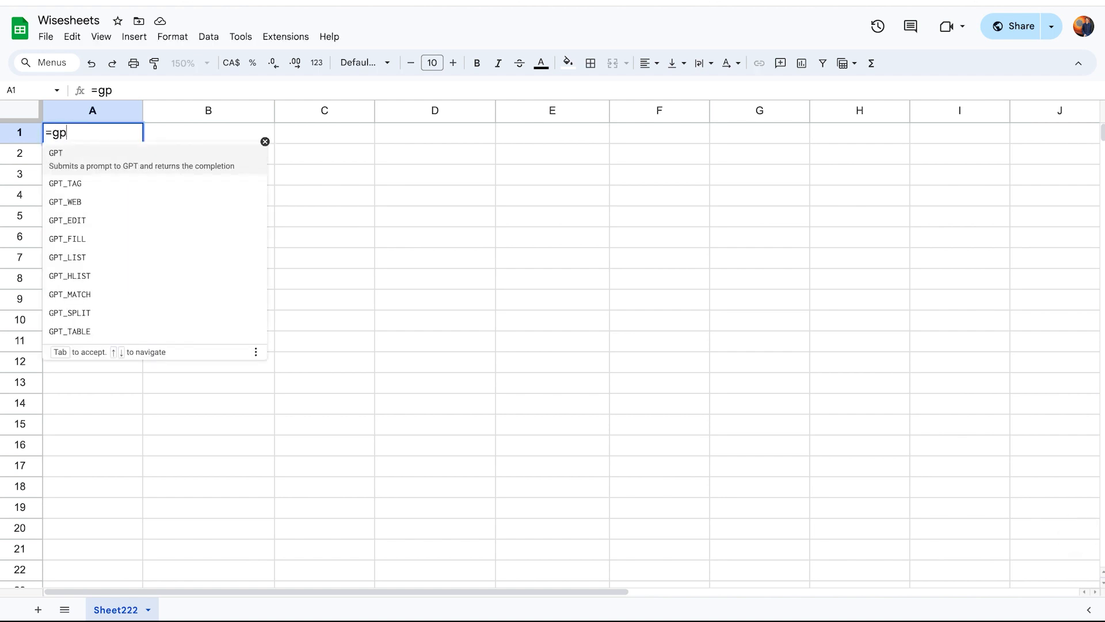
pyautogui.press('Tab')
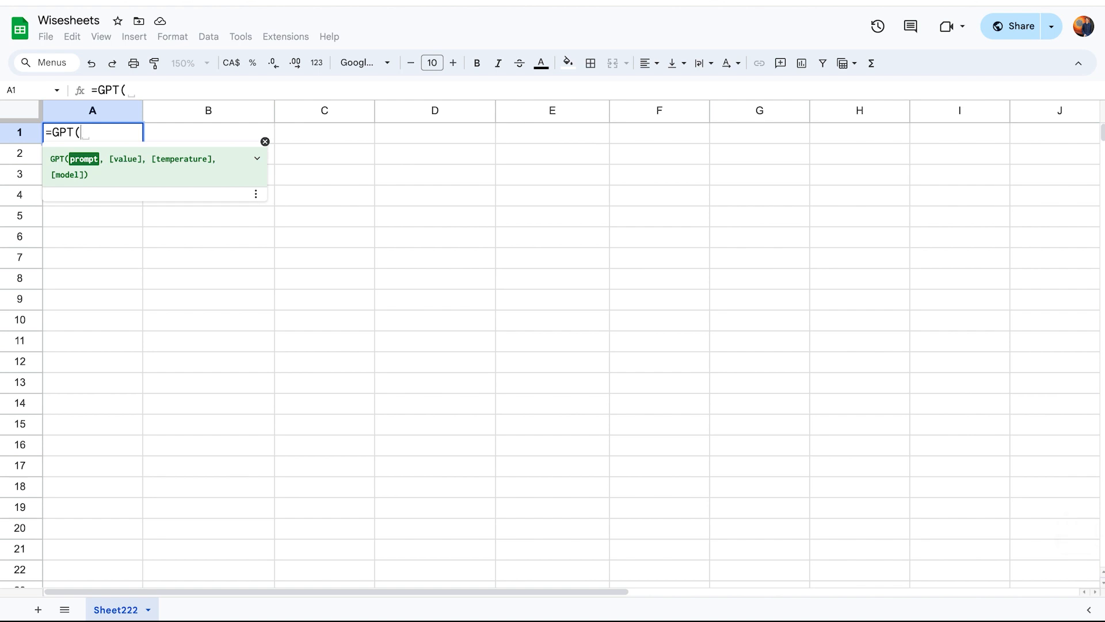
pyautogui.write('"')
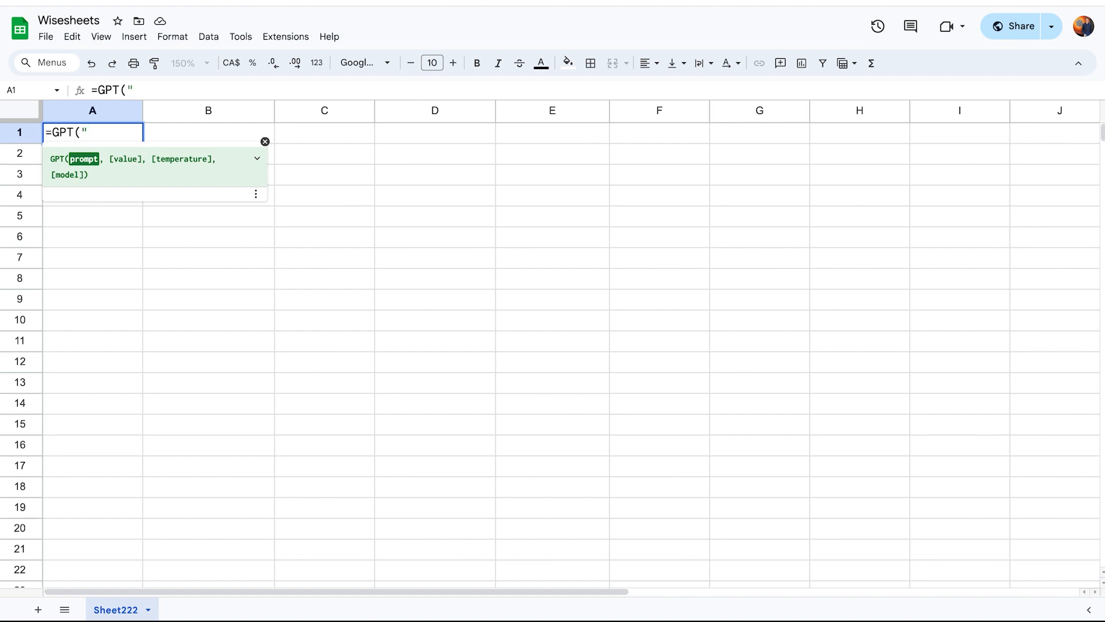
pyautogui.write('give ')
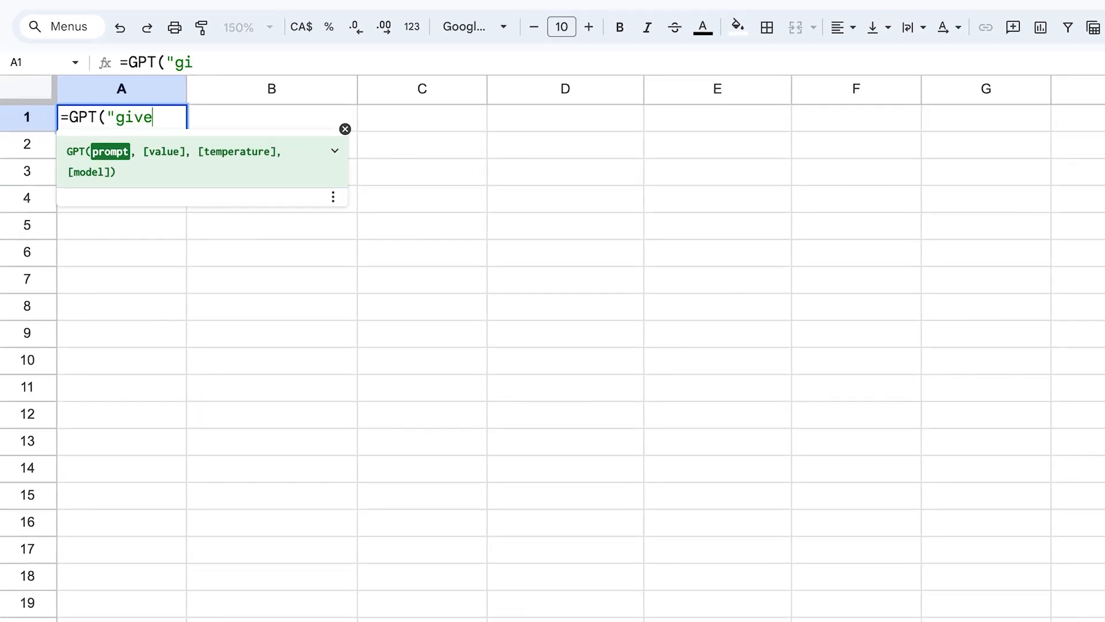
pyautogui.write('me 5')
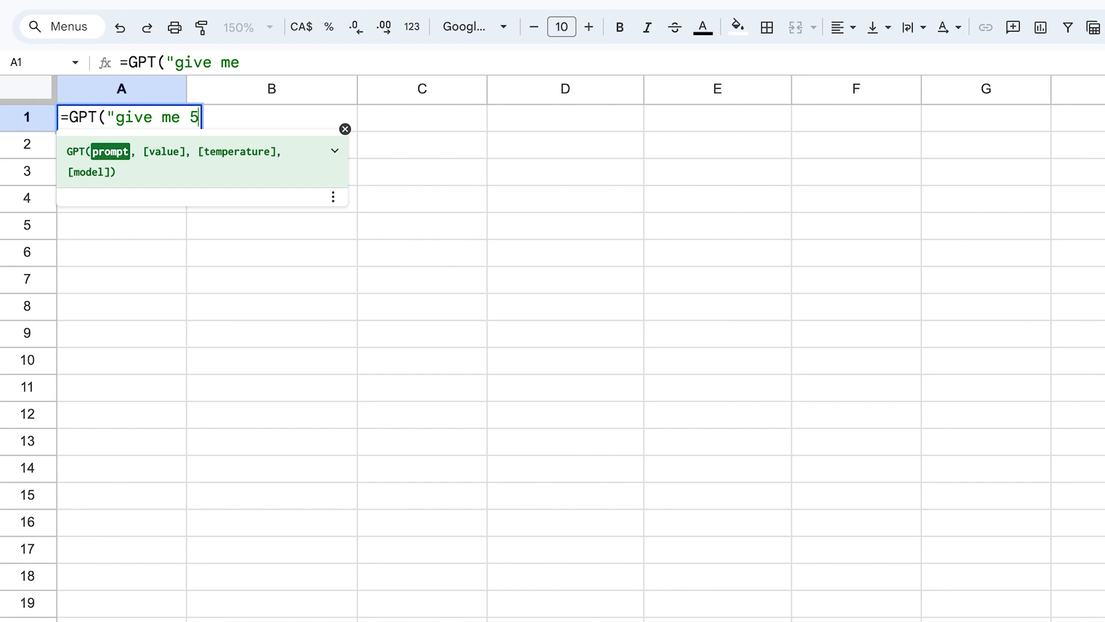
pyautogui.write(' different ')
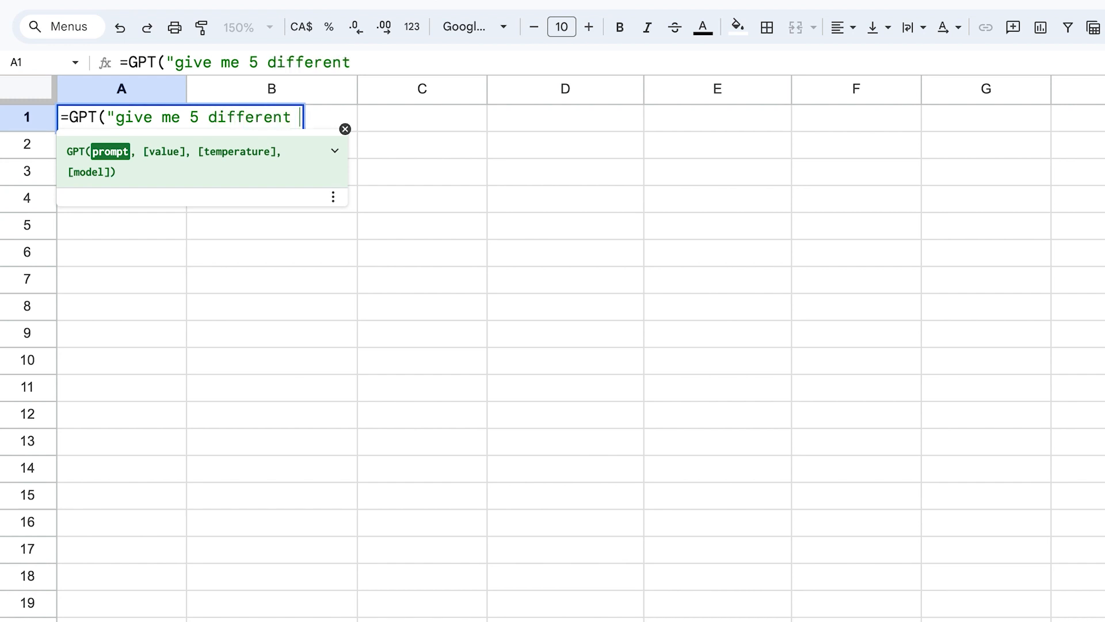
pyautogui.write('vnames ')
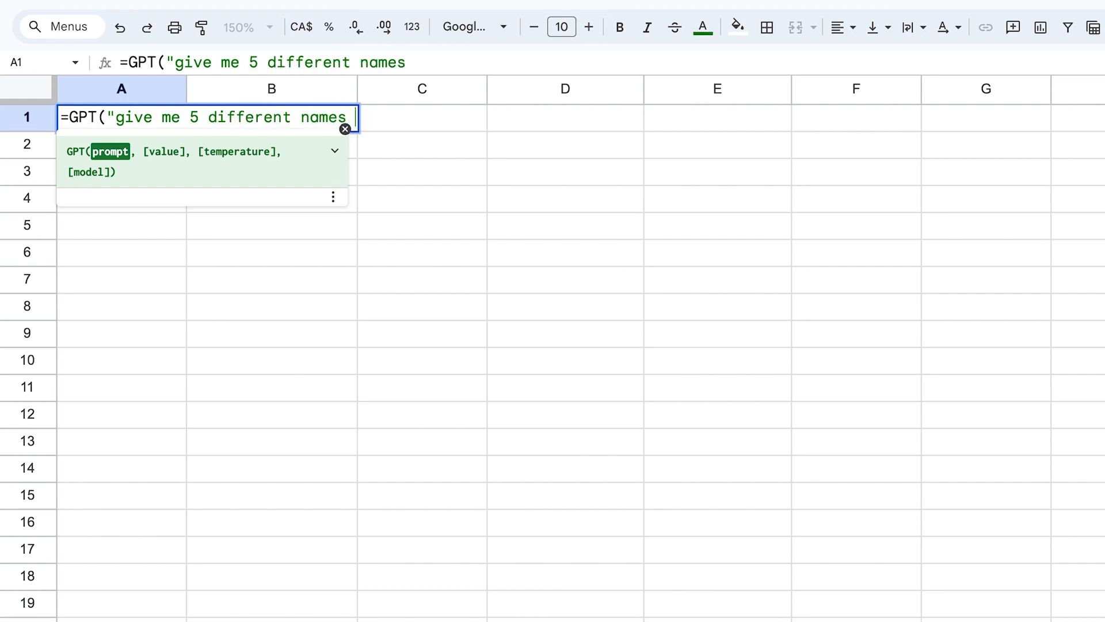
pyautogui.write('for green co')
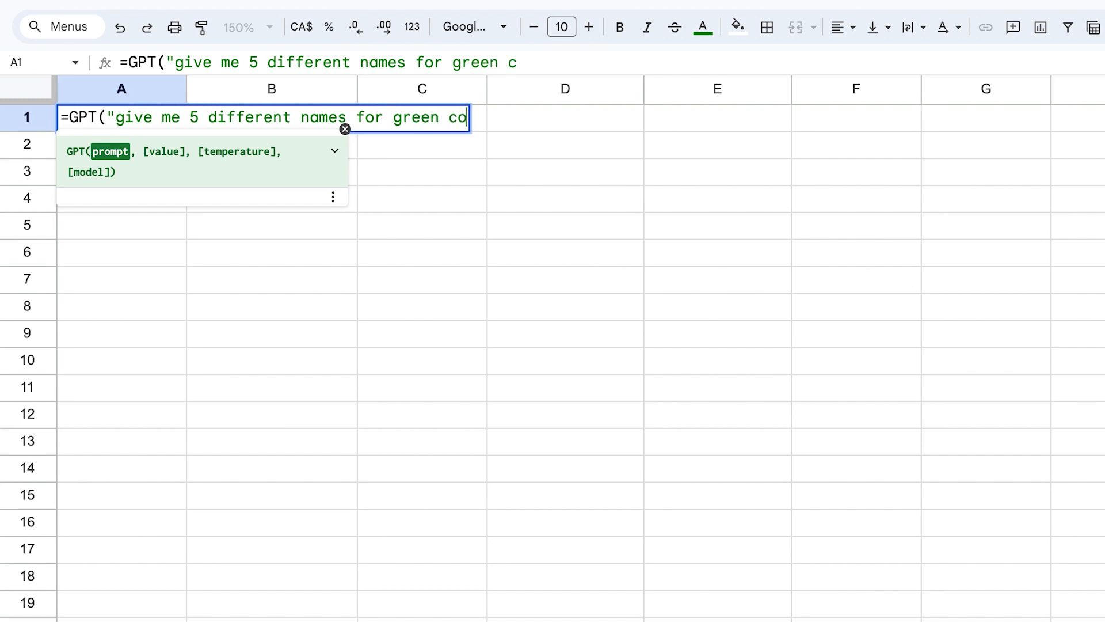
pyautogui.write('lor variation')
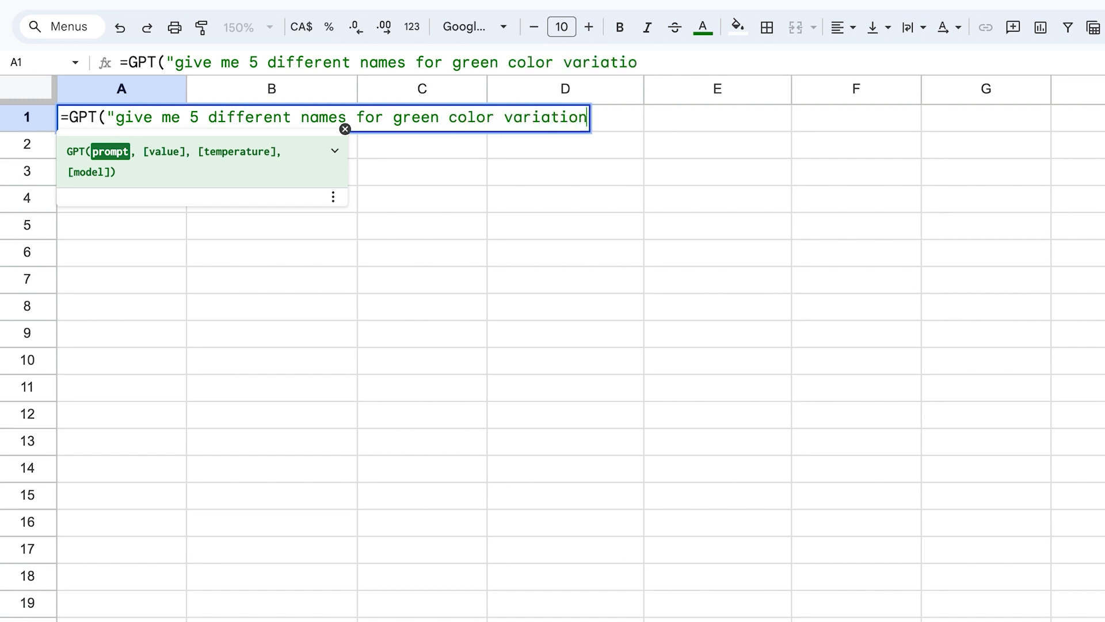
pyautogui.write('s")')
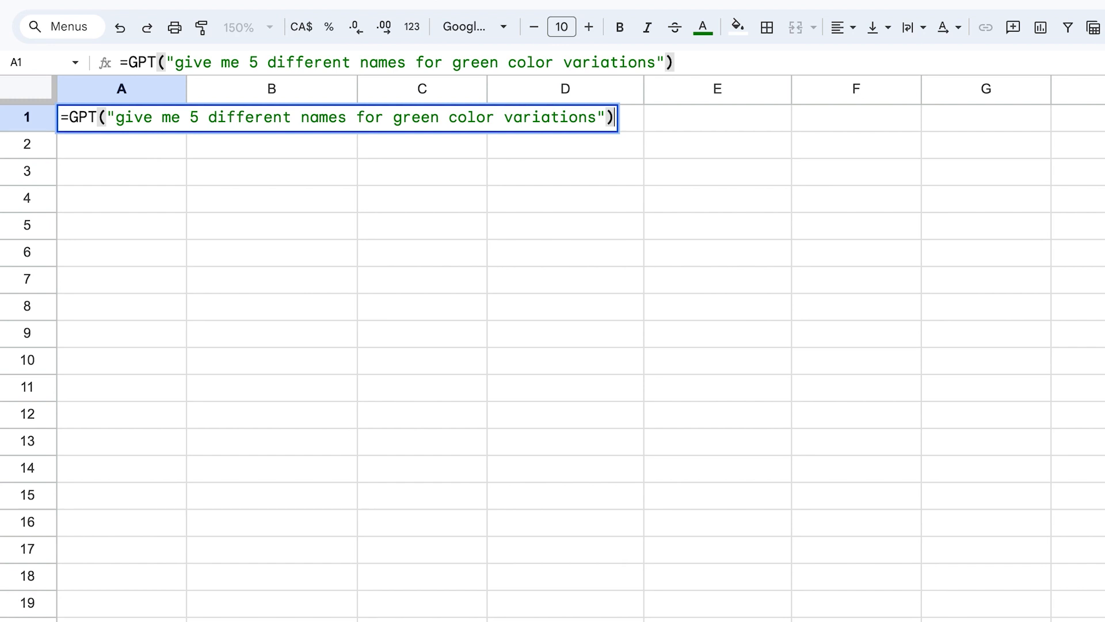
pyautogui.press('Return')
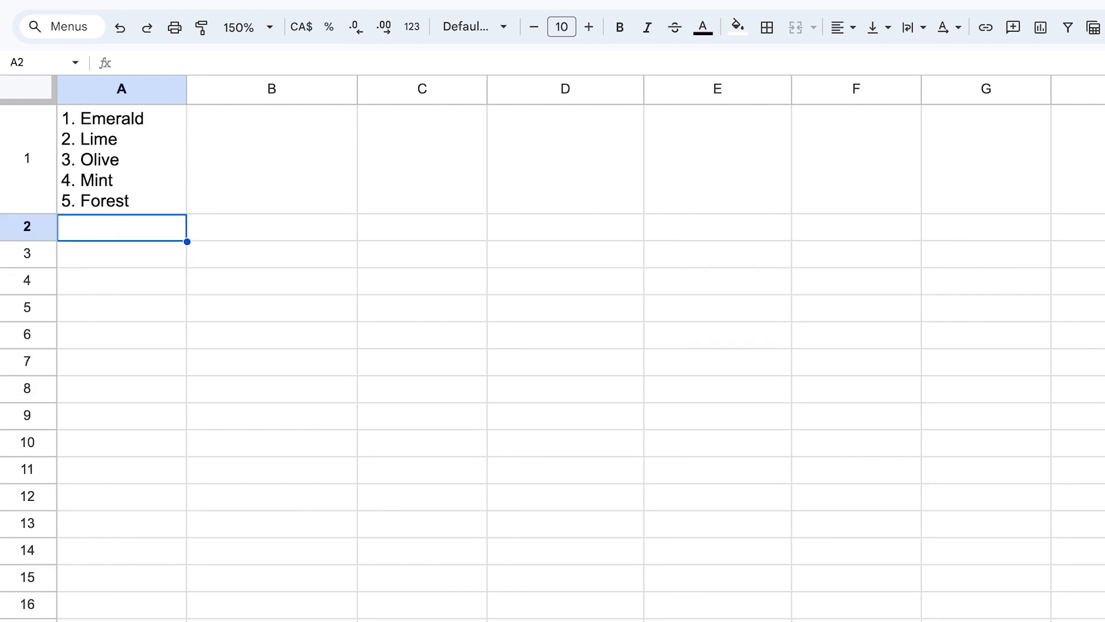
pyautogui.click(138, 190)
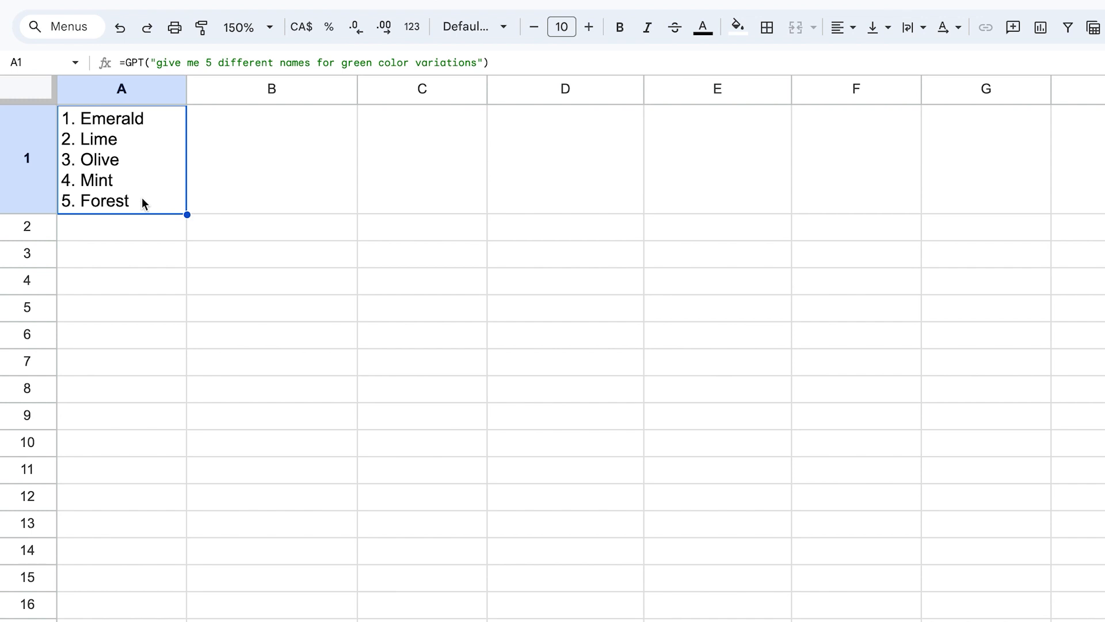